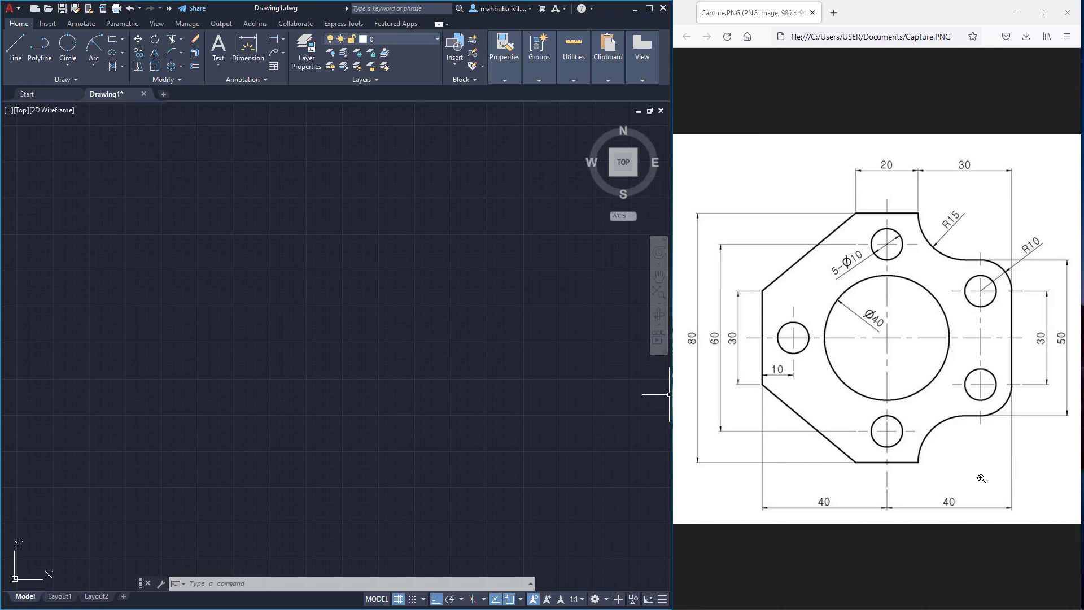
Draw a closed square of four lines with 80-unit sides.
left_click(15, 46)
left_click(219, 207)
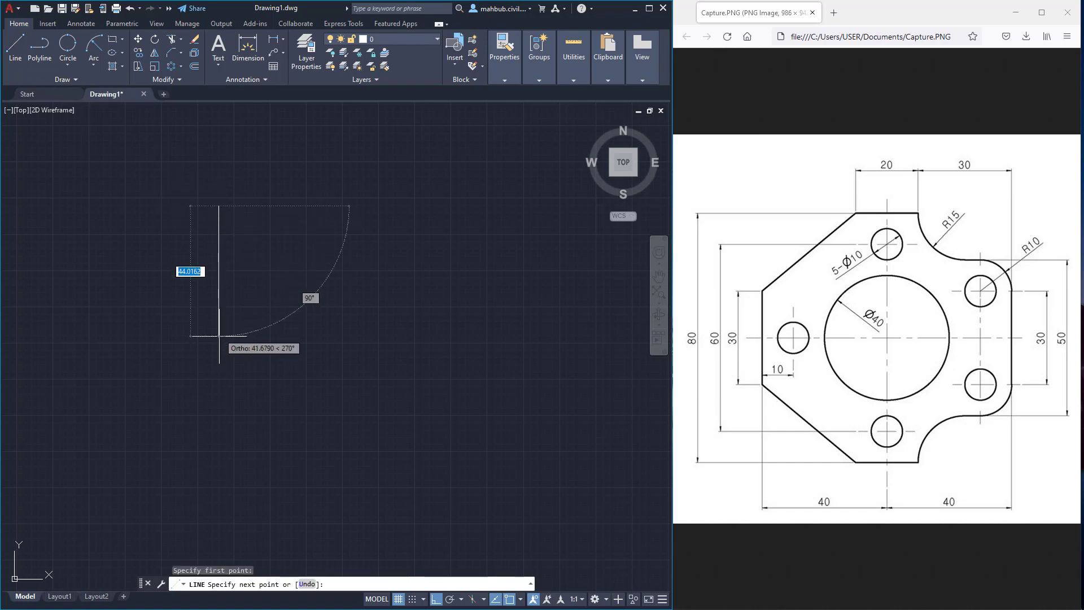
type("80")
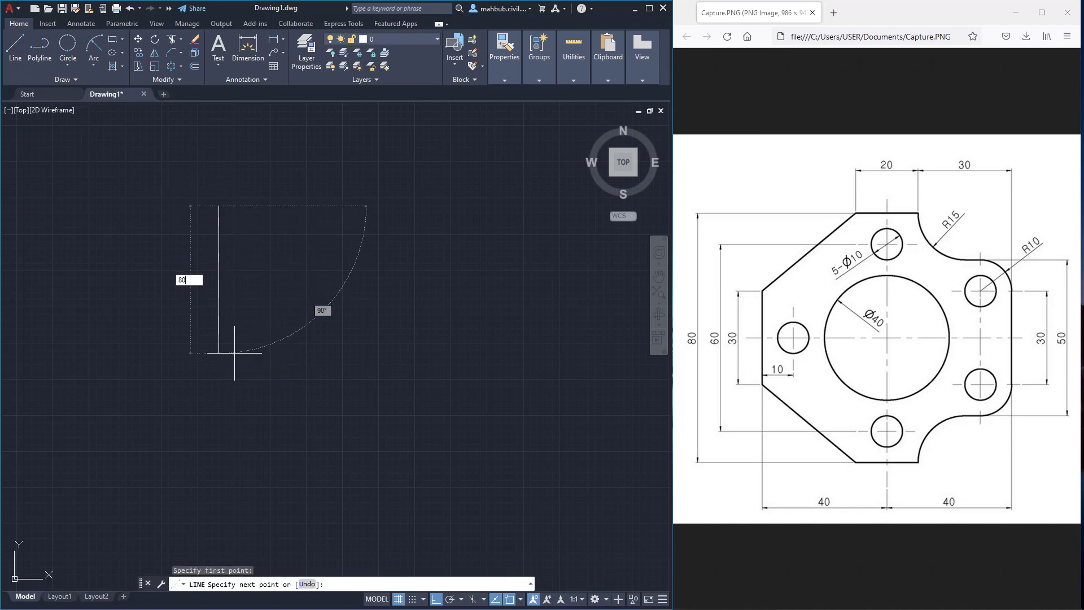
key("Return")
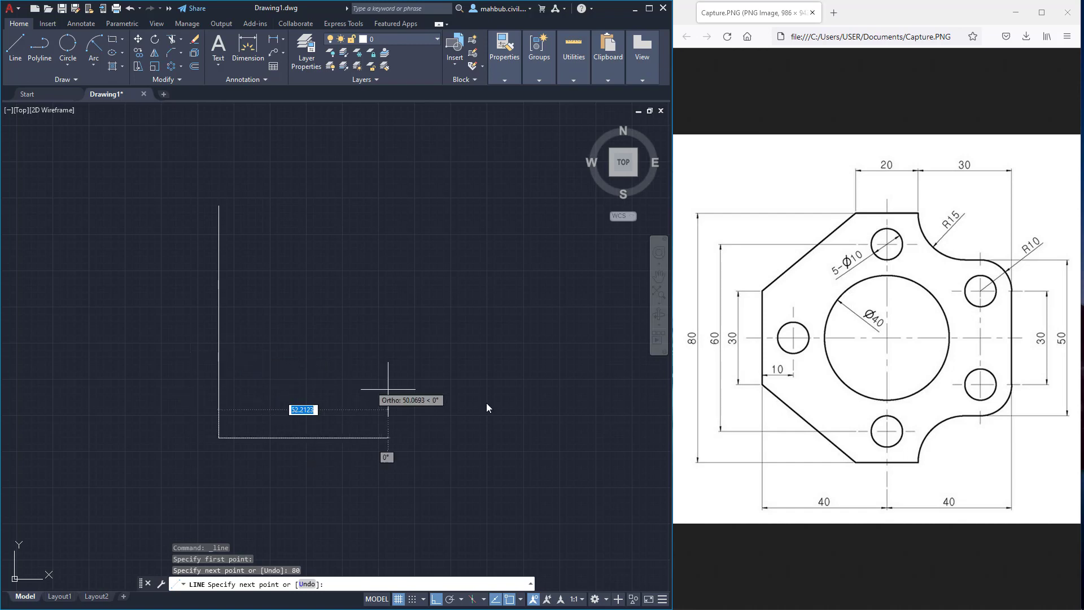
type("80")
key("Return")
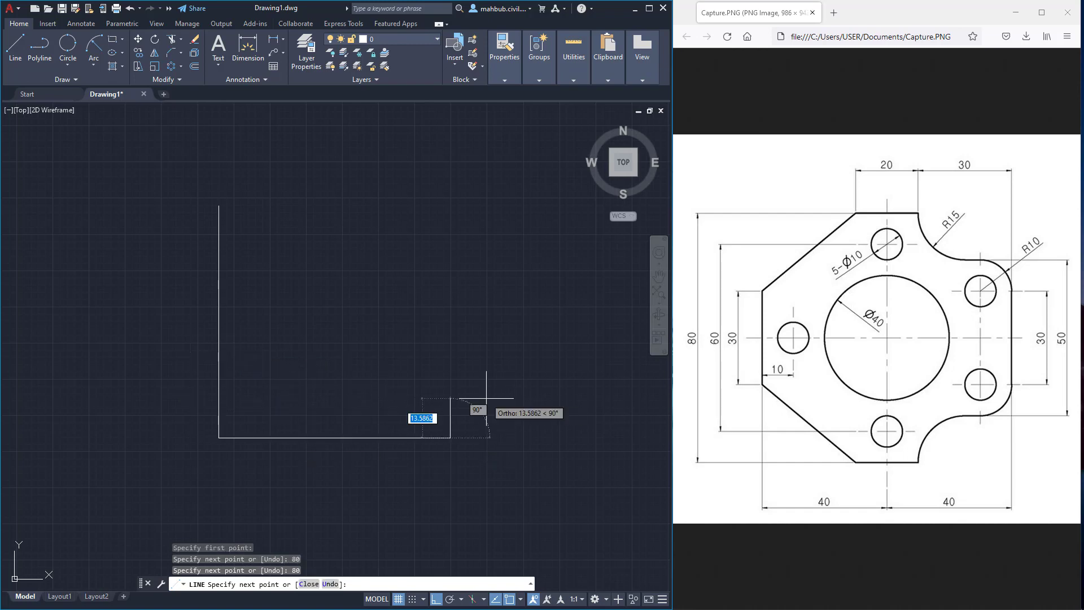
type("80")
key("Return")
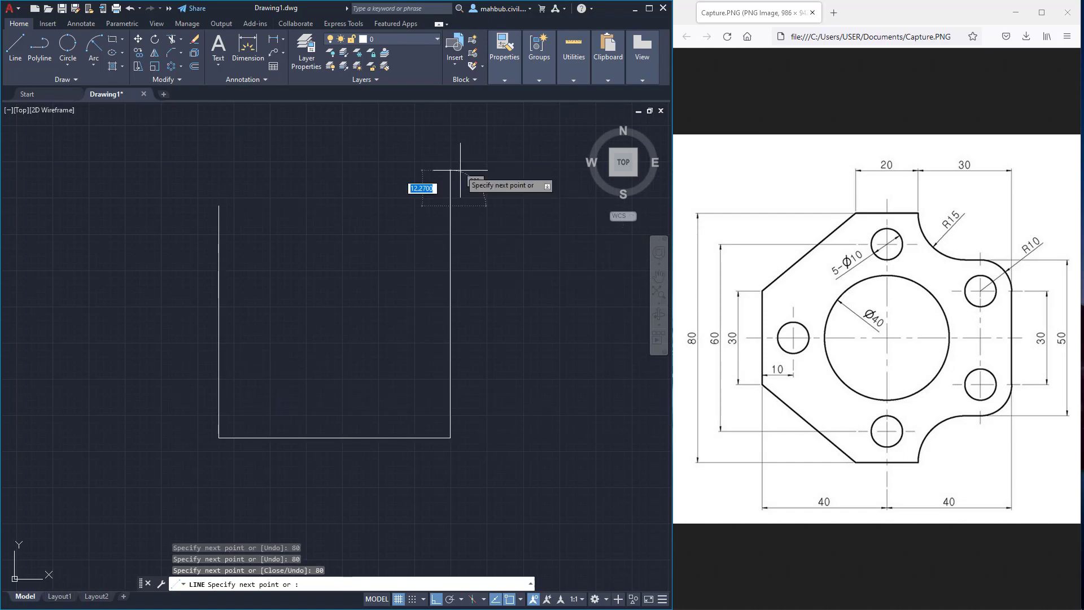
left_click(219, 205)
right_click(310, 167)
left_click(310, 167)
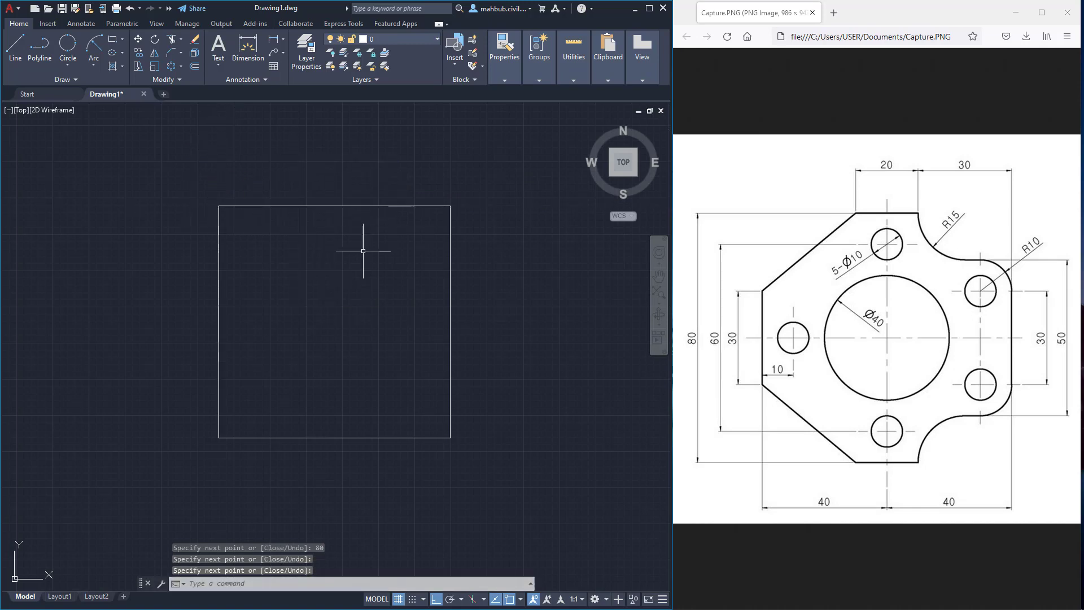
Chamfer the square's upper-left corner in Multiple mode, 25 along the left edge and 30 along the top edge.
scroll(363, 249, "up", 2)
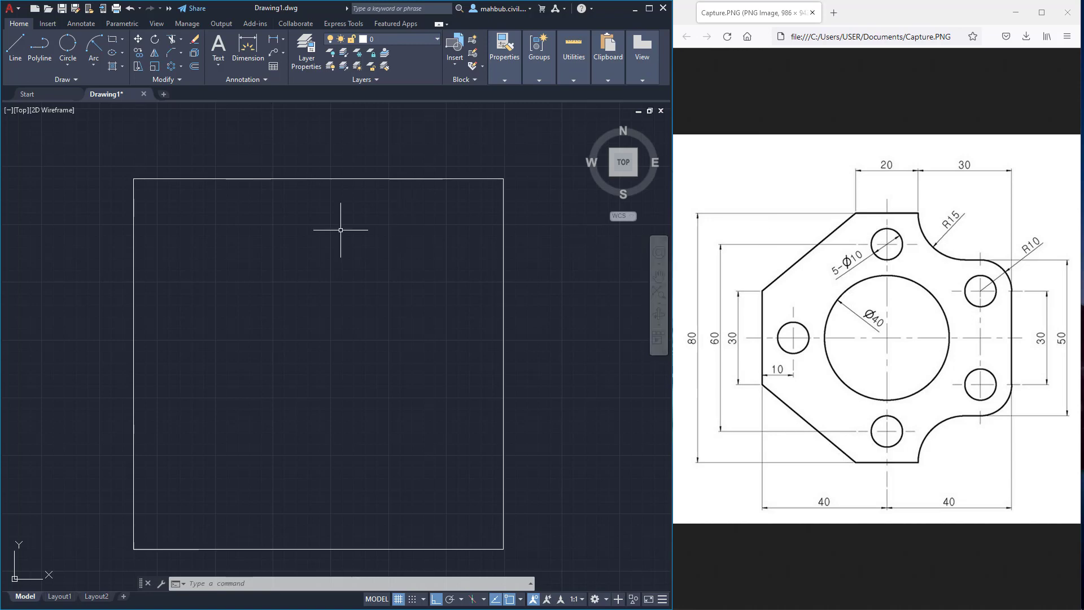
scroll(333, 229, "down", 2)
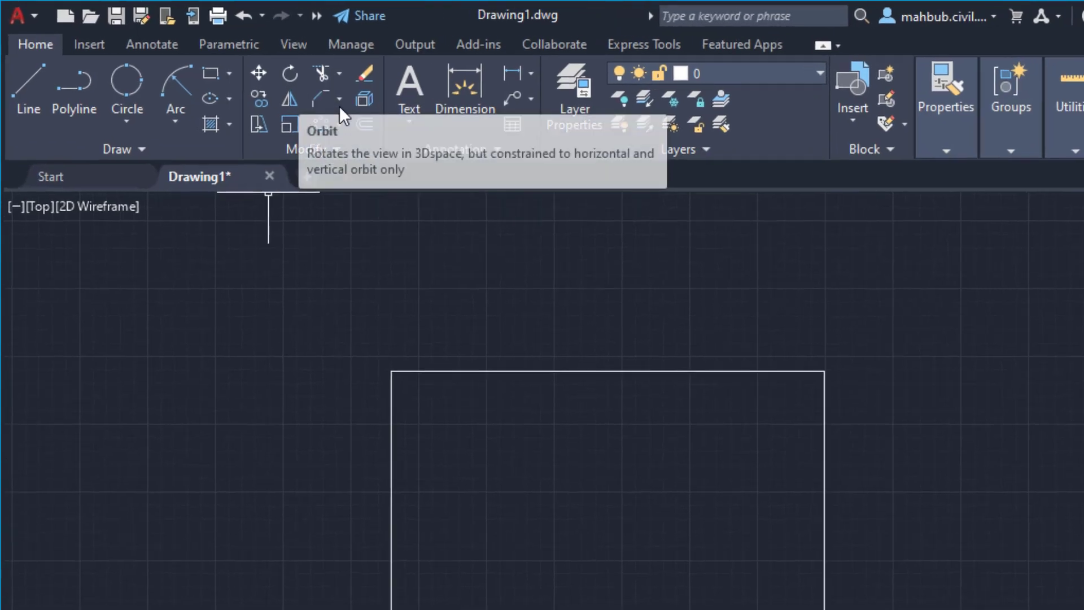
left_click(338, 99)
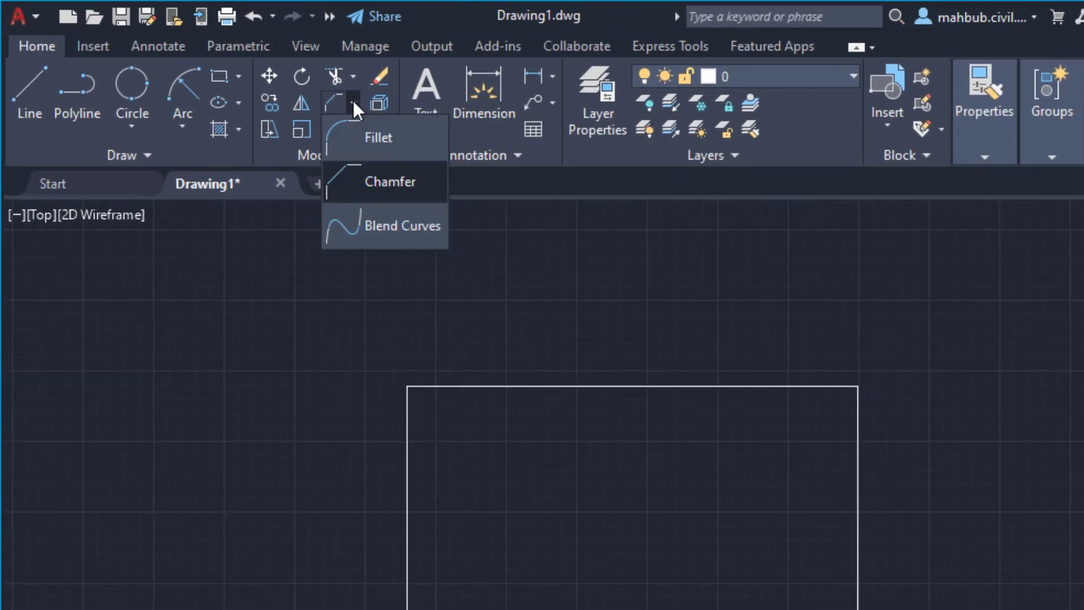
left_click(414, 186)
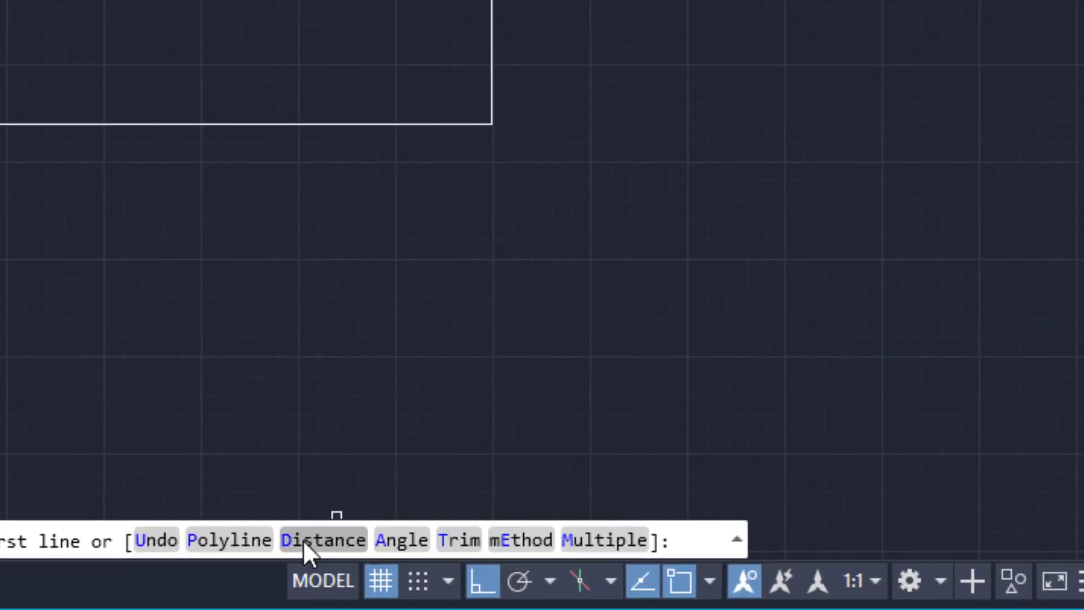
left_click(303, 540)
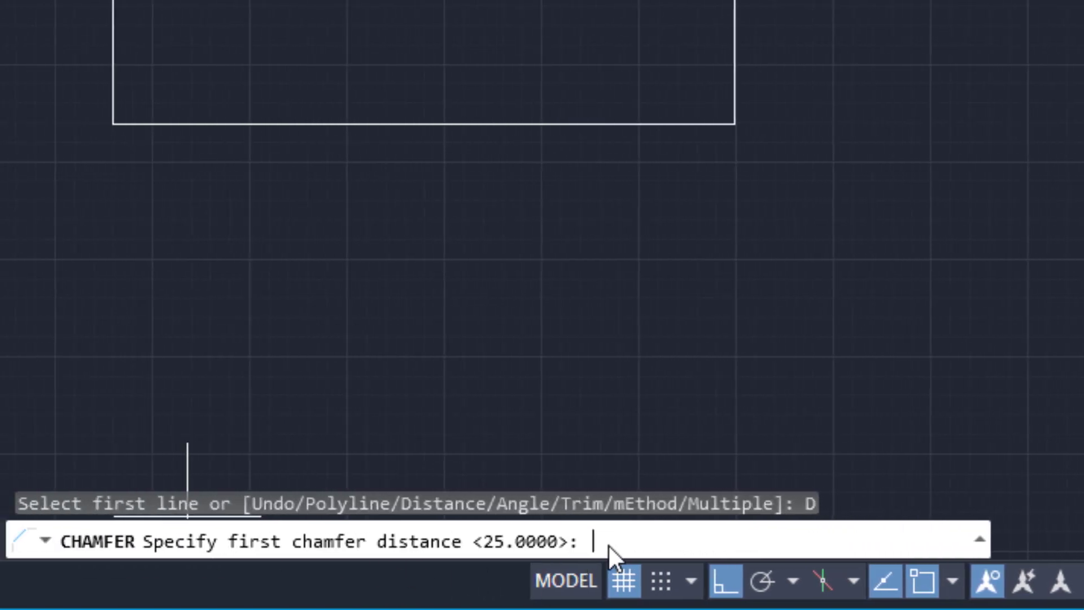
key("Return")
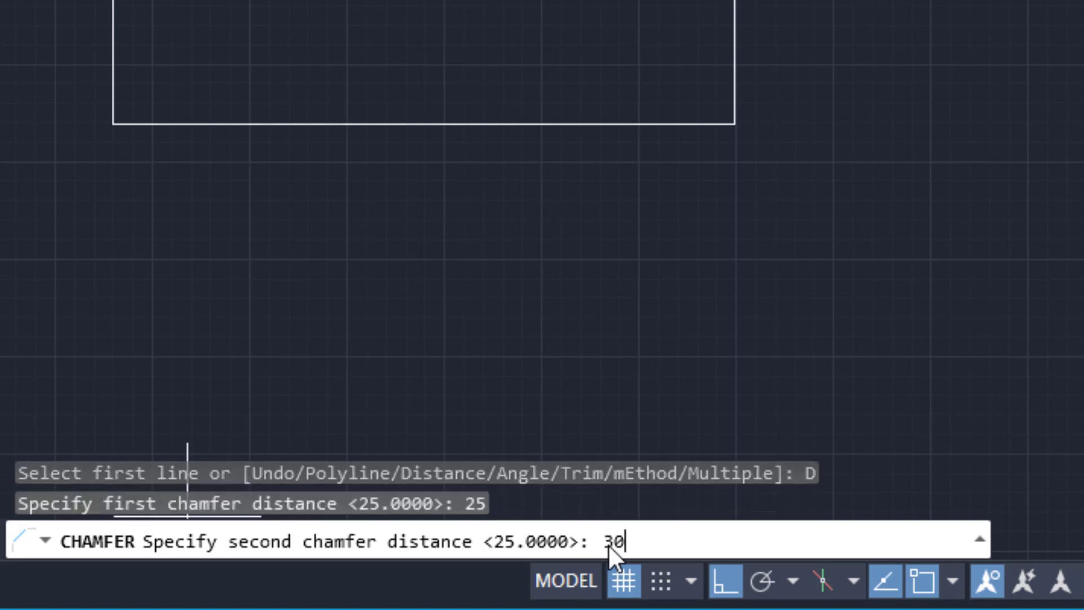
key("Return")
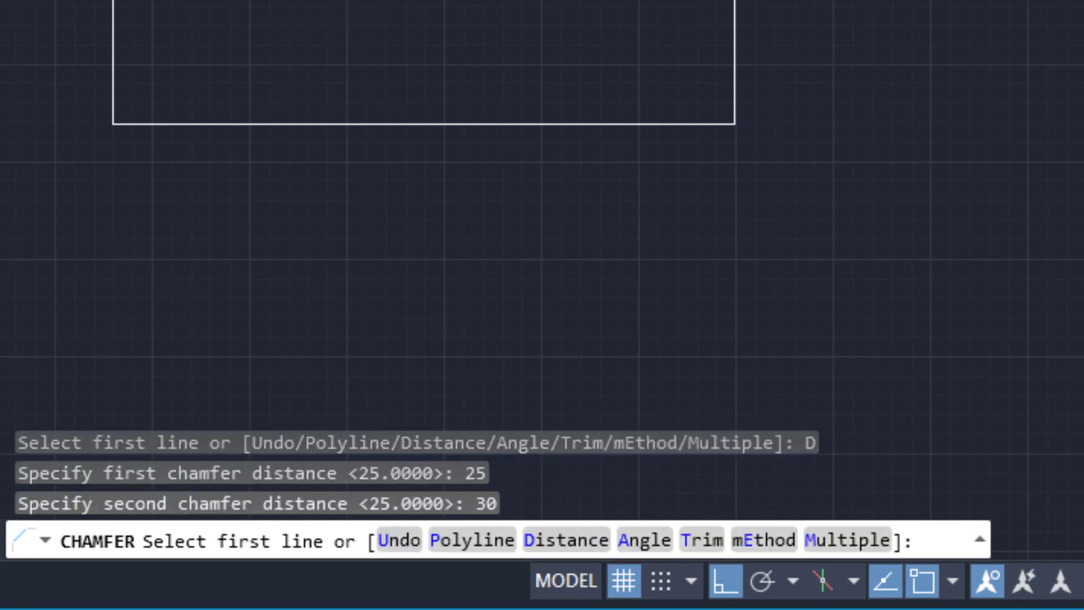
left_click(842, 539)
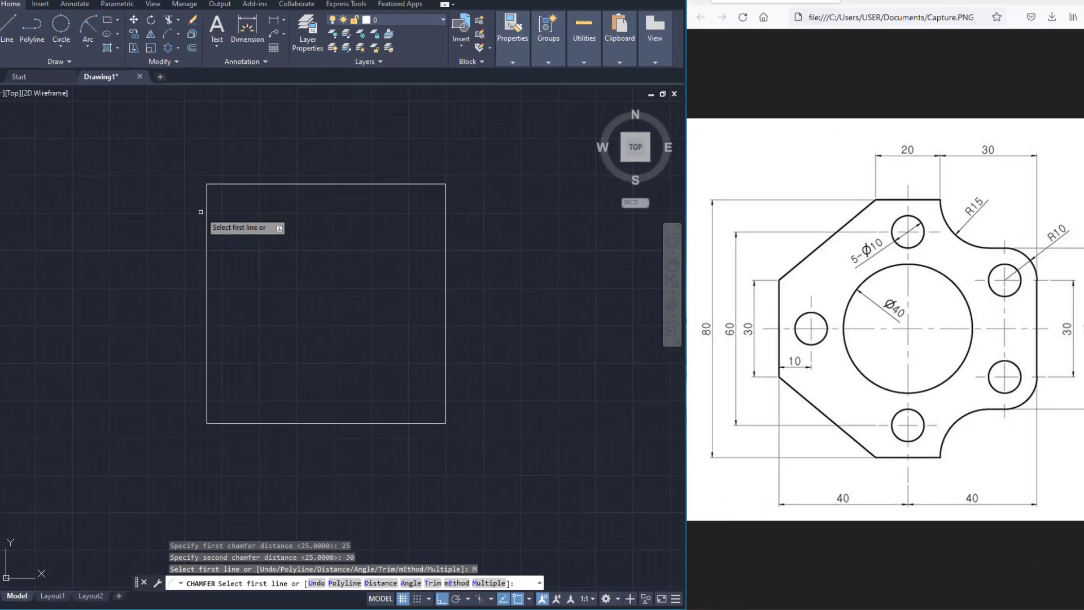
left_click(206, 215)
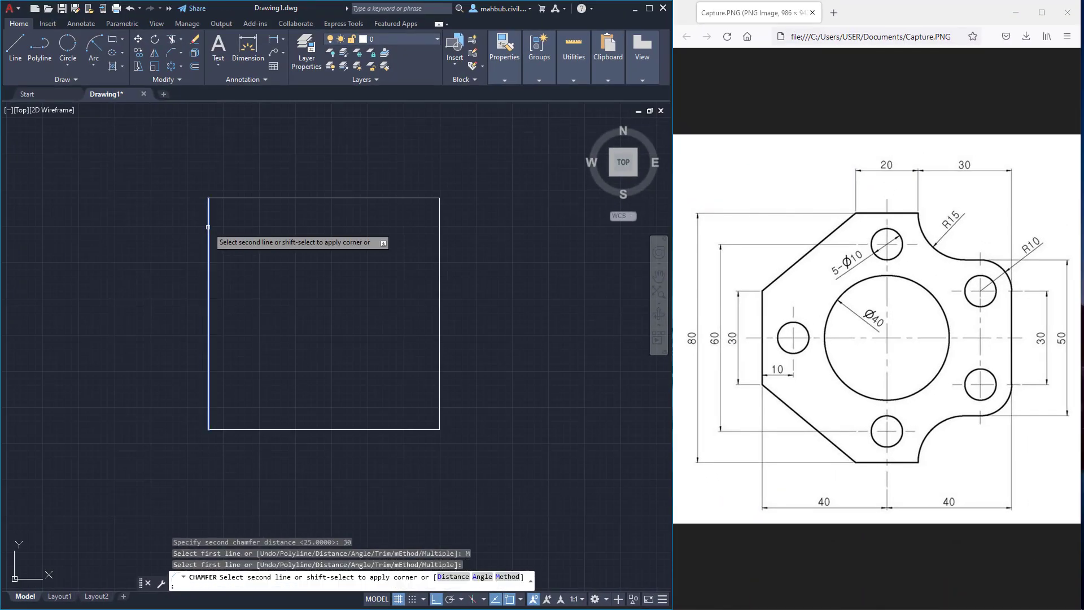
left_click(268, 198)
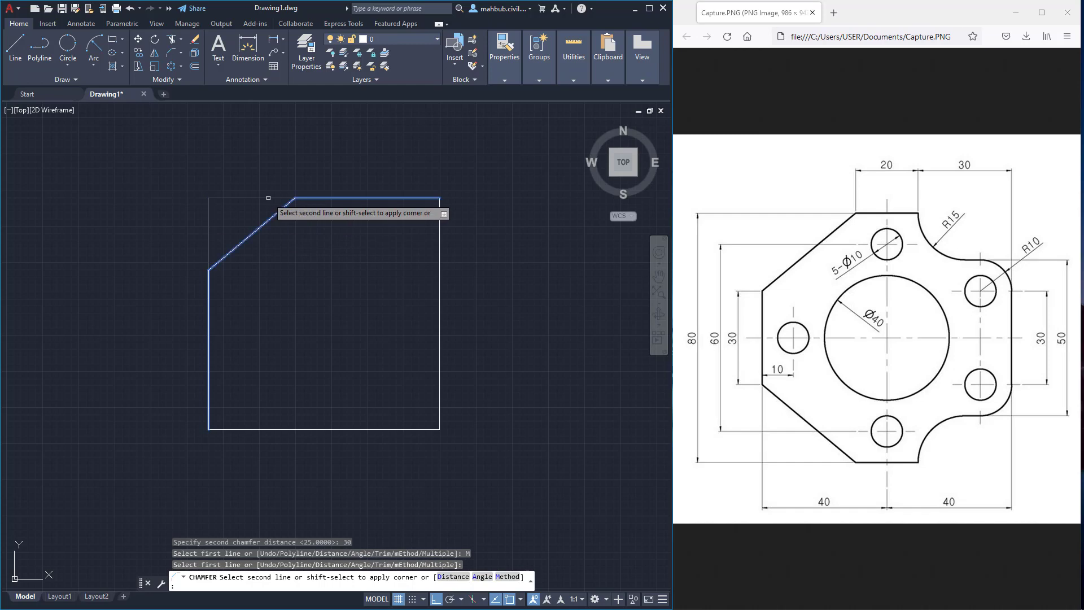
Chamfer the lower-left corner with the same 25 and 30 distances and end the command.
left_click(210, 365)
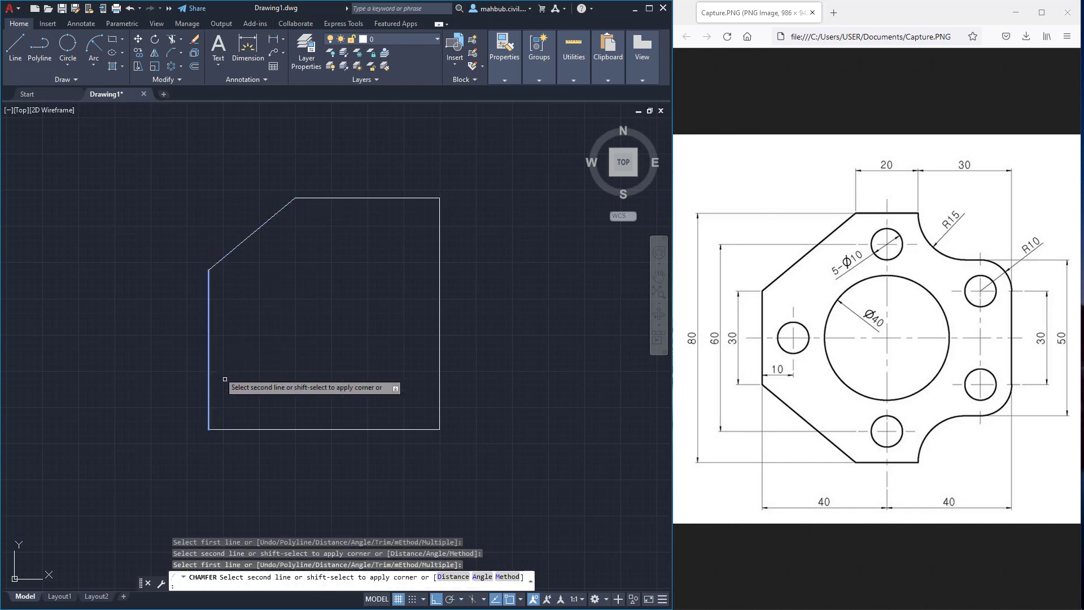
left_click(283, 429)
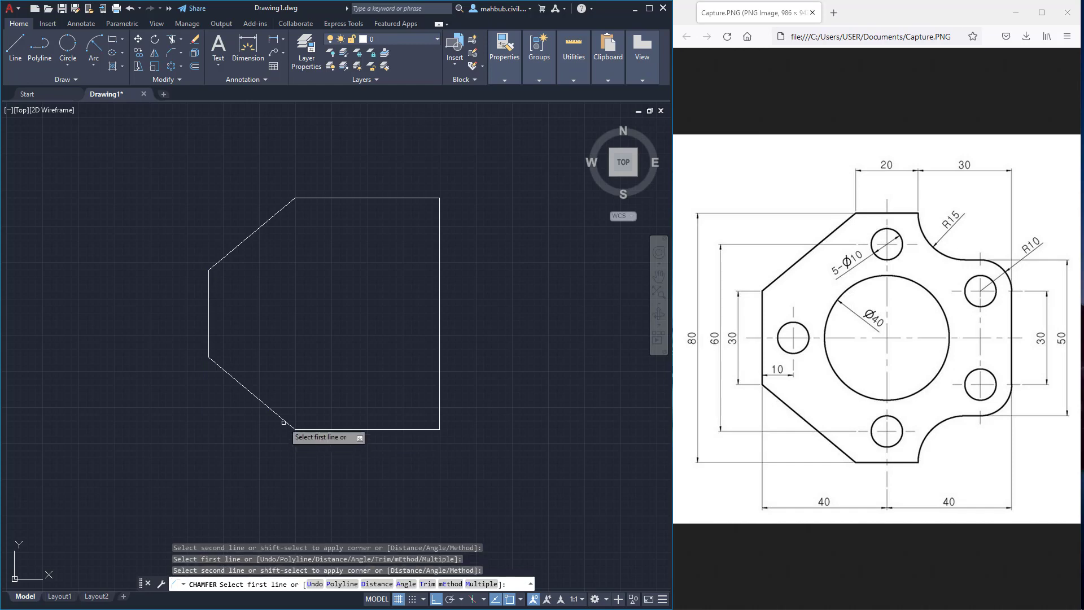
right_click(247, 430)
left_click(265, 233)
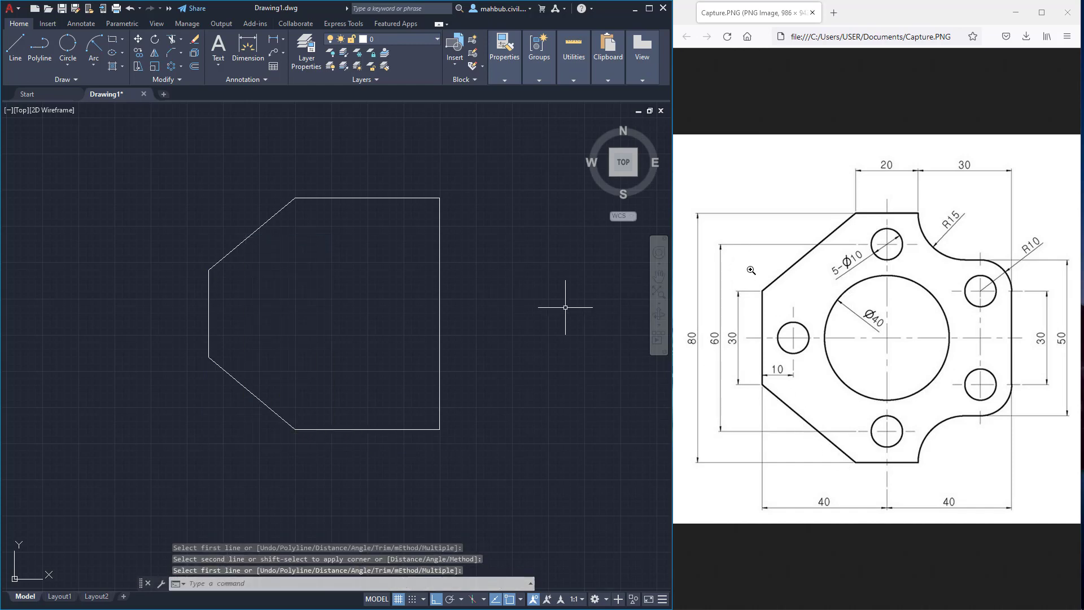
Draw a circle of diameter 10 centred 10 units right of the left edge's midpoint.
scroll(294, 323, "up", 2)
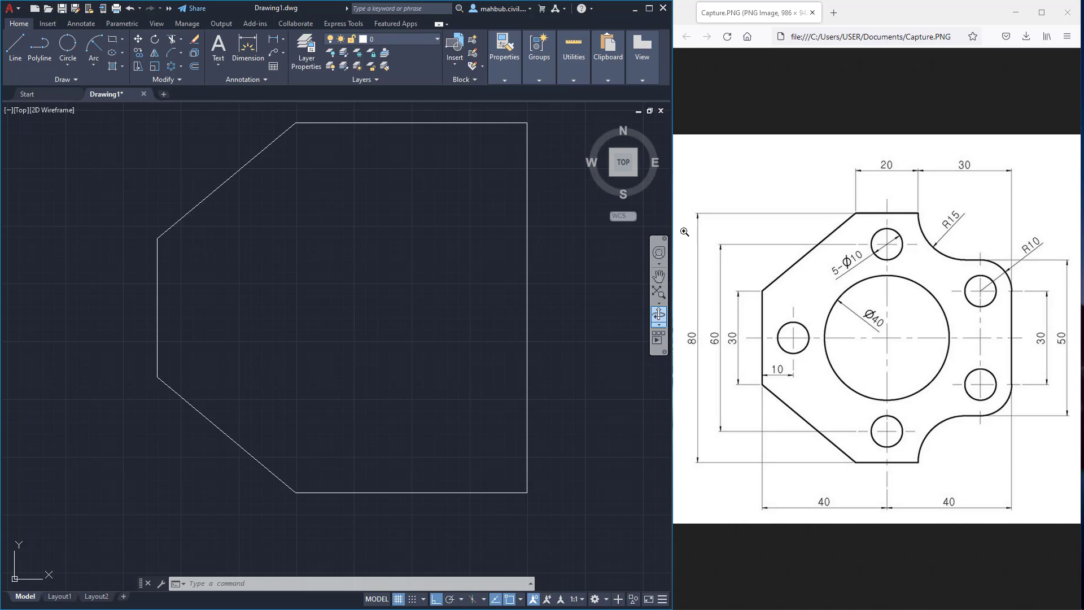
left_click(73, 59)
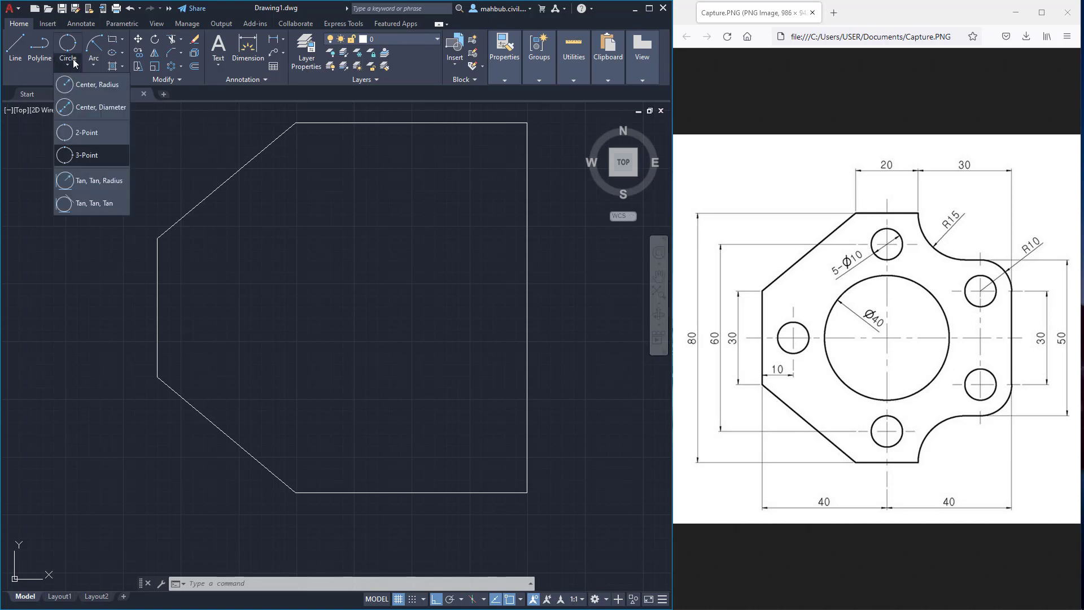
left_click(87, 111)
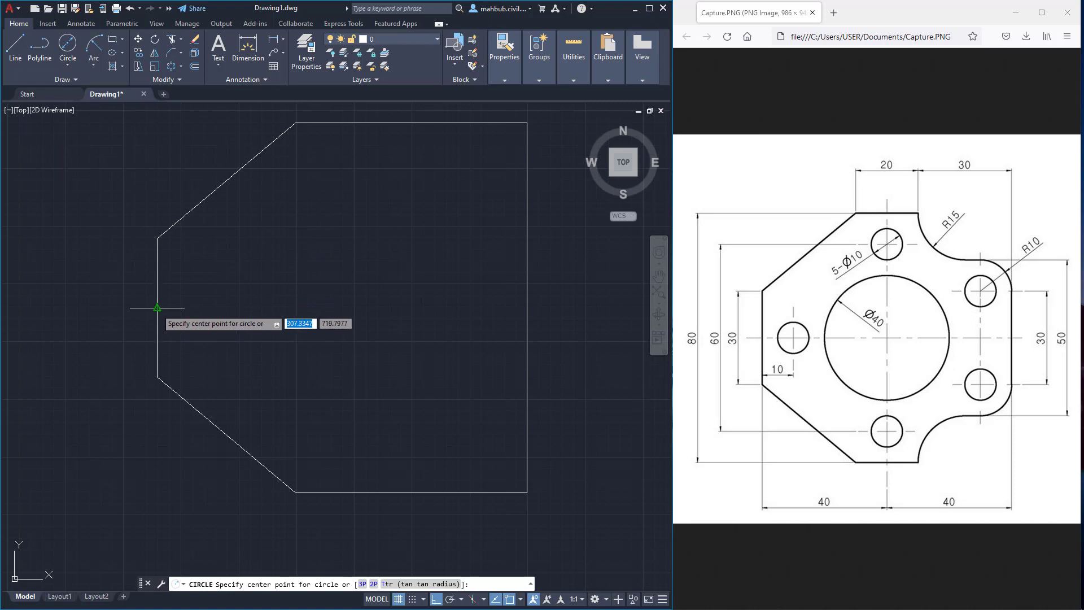
type("10")
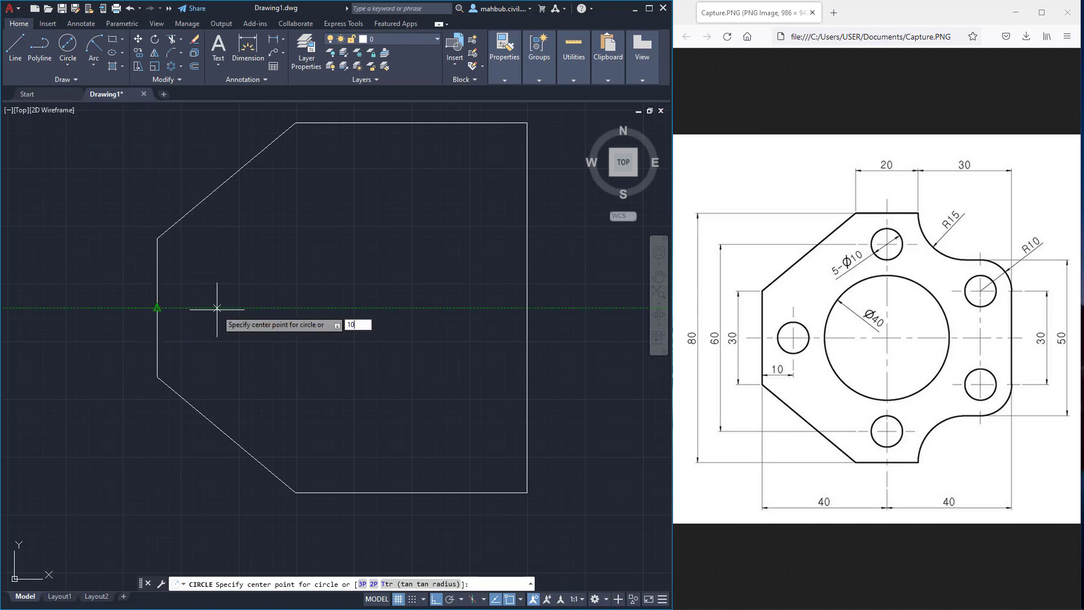
key("Return")
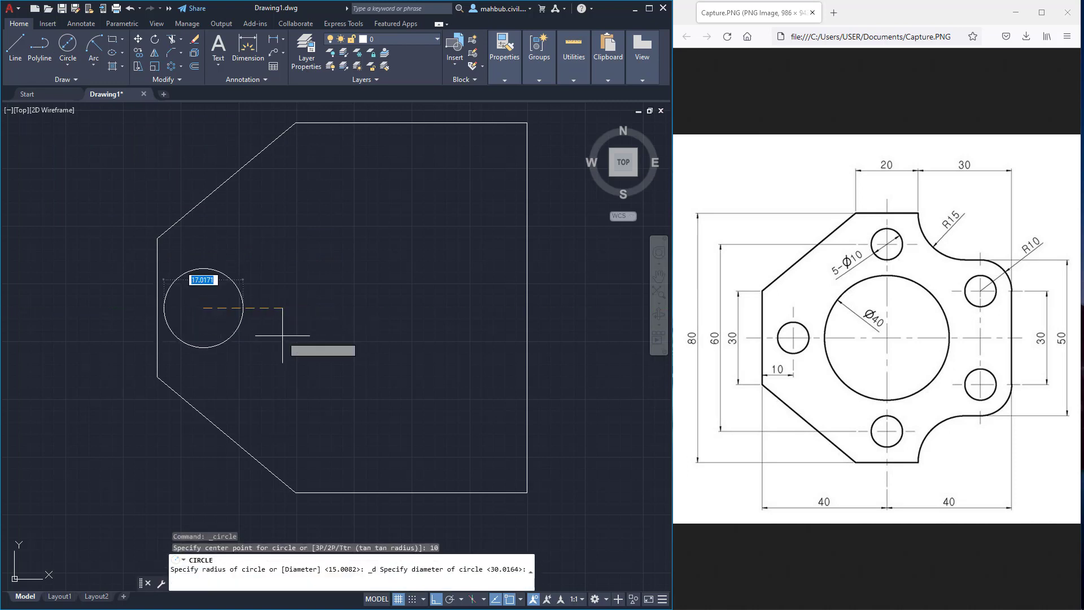
type("10")
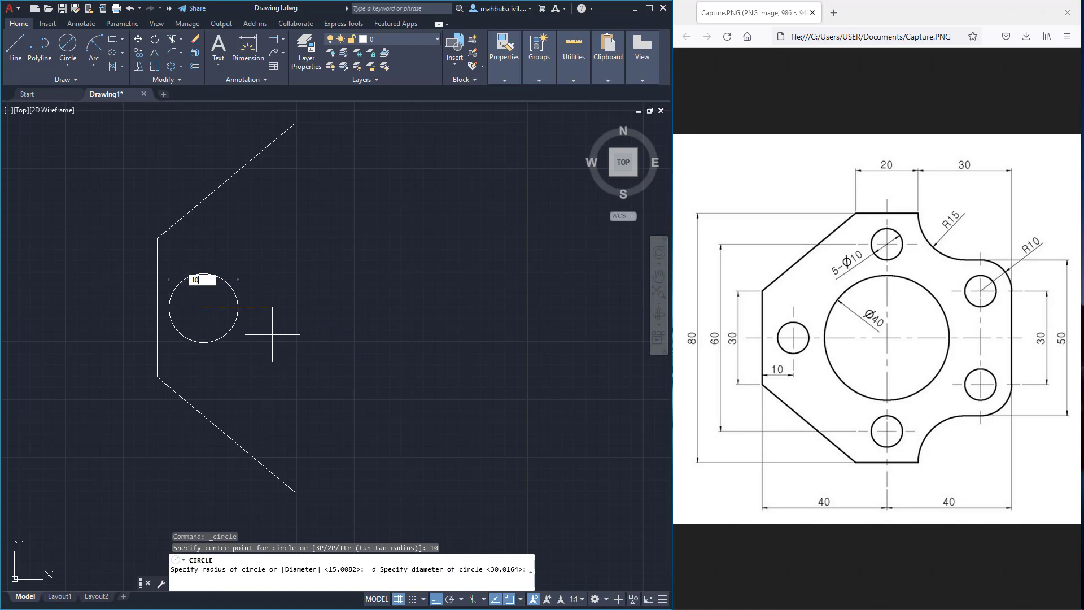
key("Return")
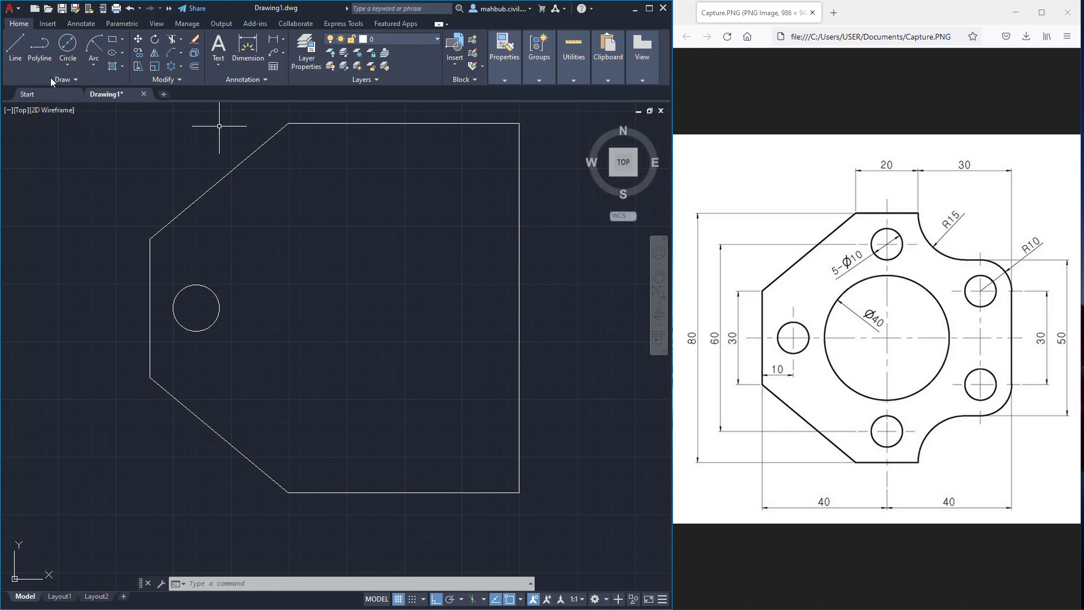
Draw a circle of diameter 40 centred 40 units left of the right edge's midpoint.
left_click(67, 62)
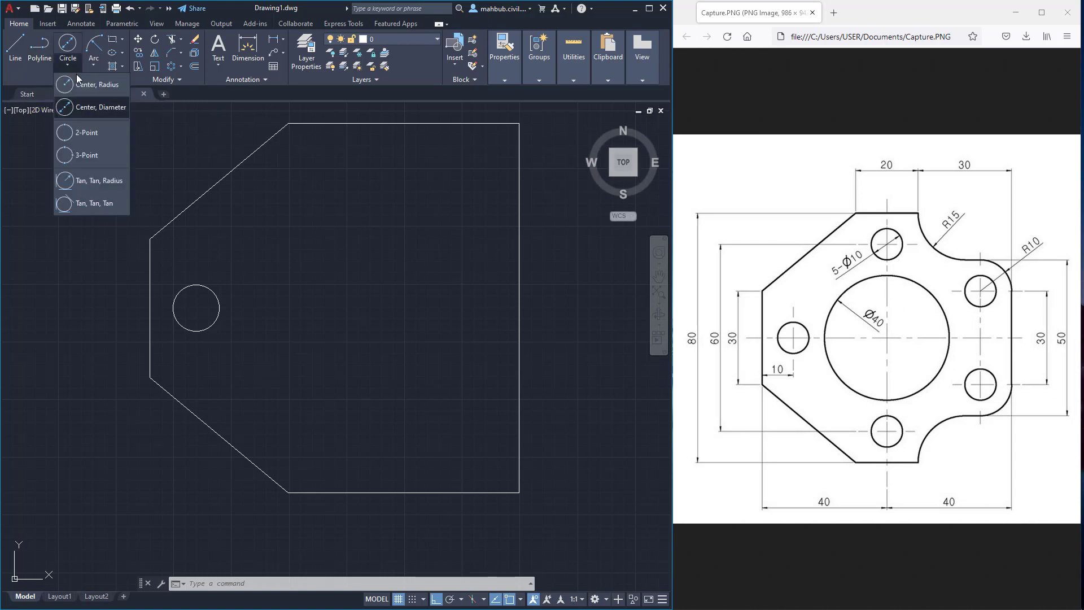
left_click(72, 106)
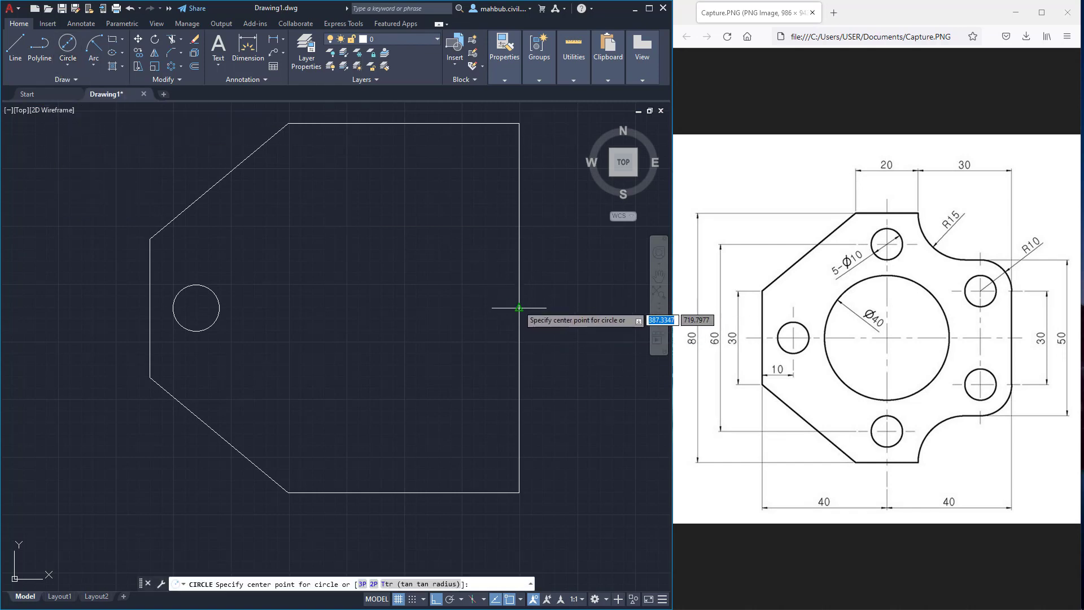
type("40")
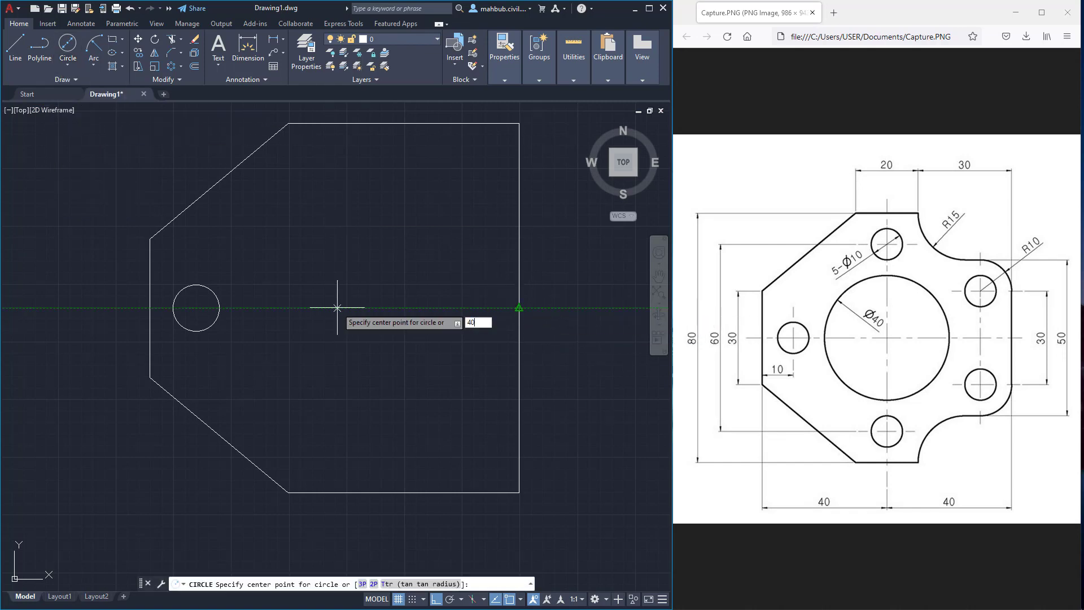
key("Return")
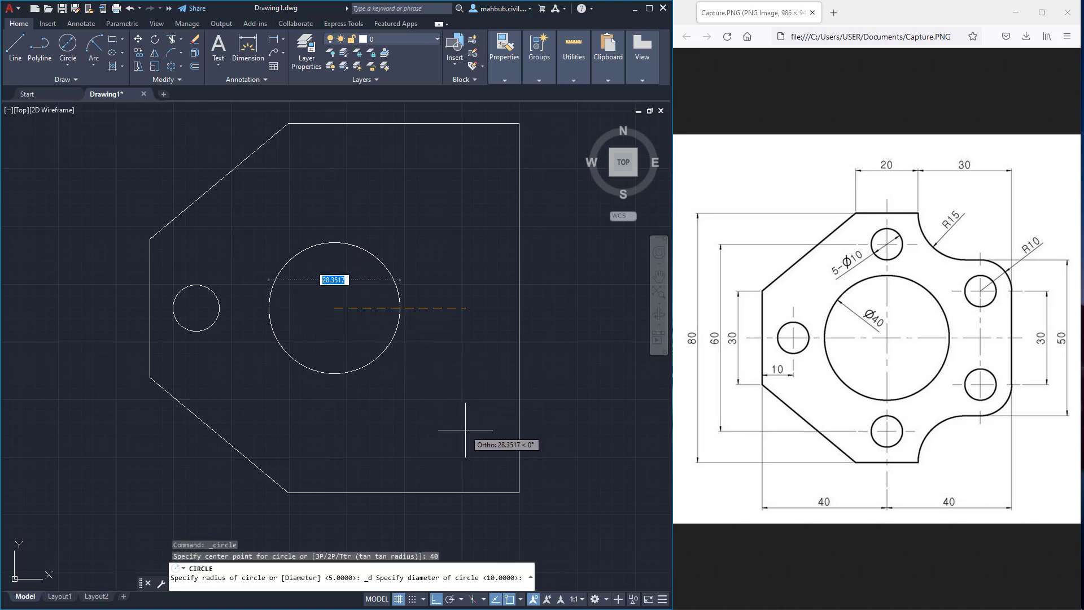
type("40")
key("Return")
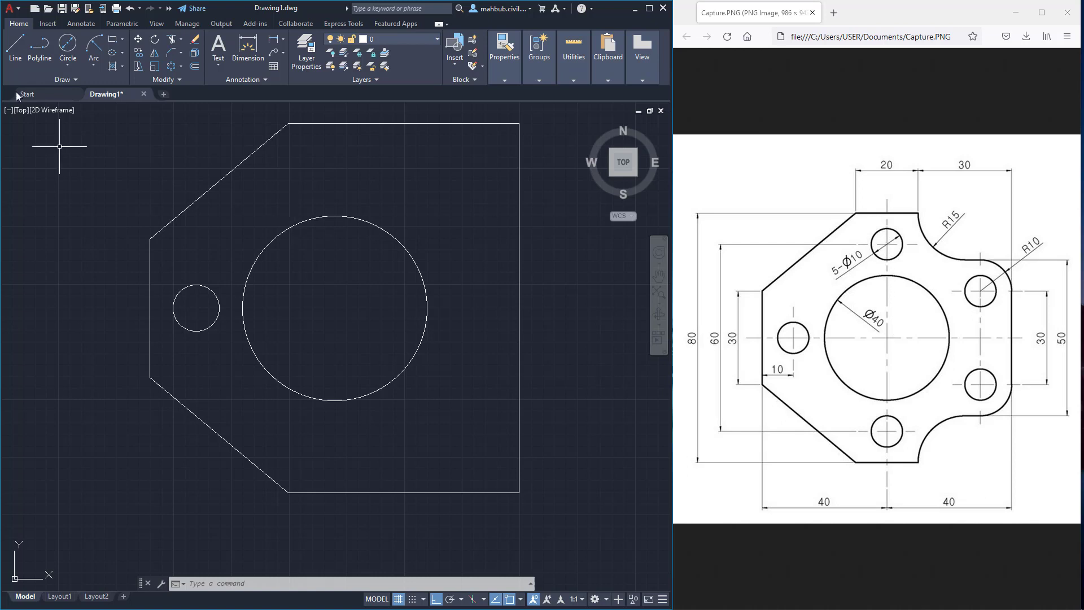
Draw a circle of diameter 10 centred 30 units directly above the large circle's centre.
left_click(69, 48)
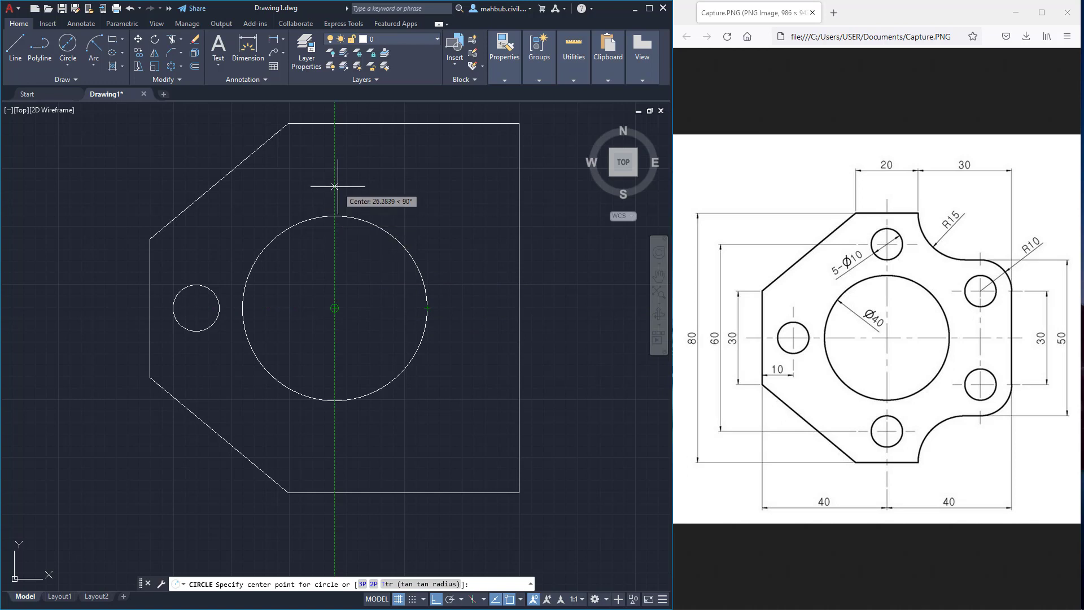
type("30")
key("Return")
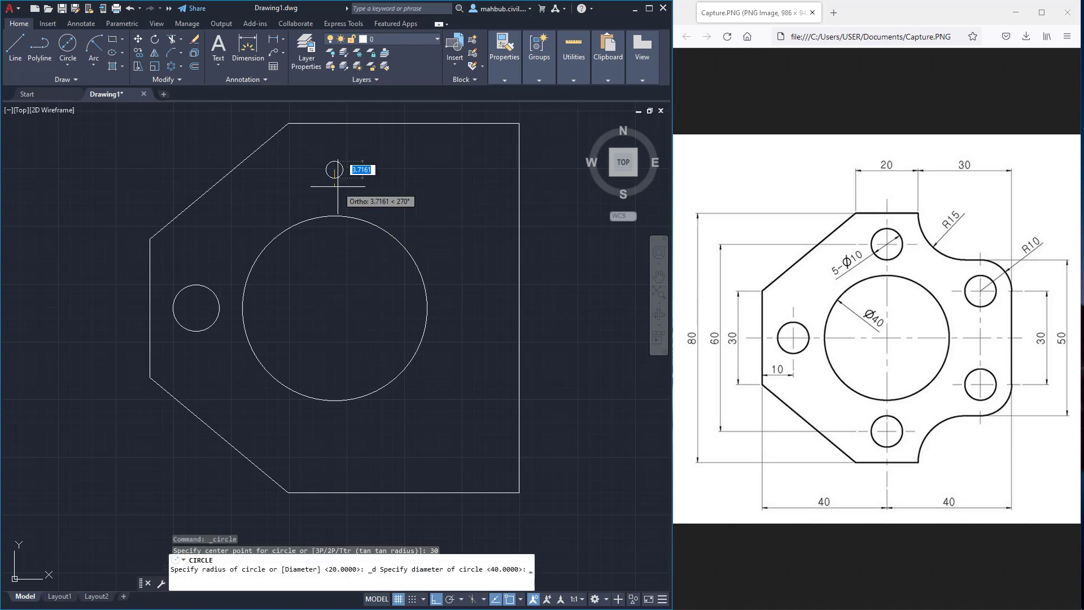
type("10")
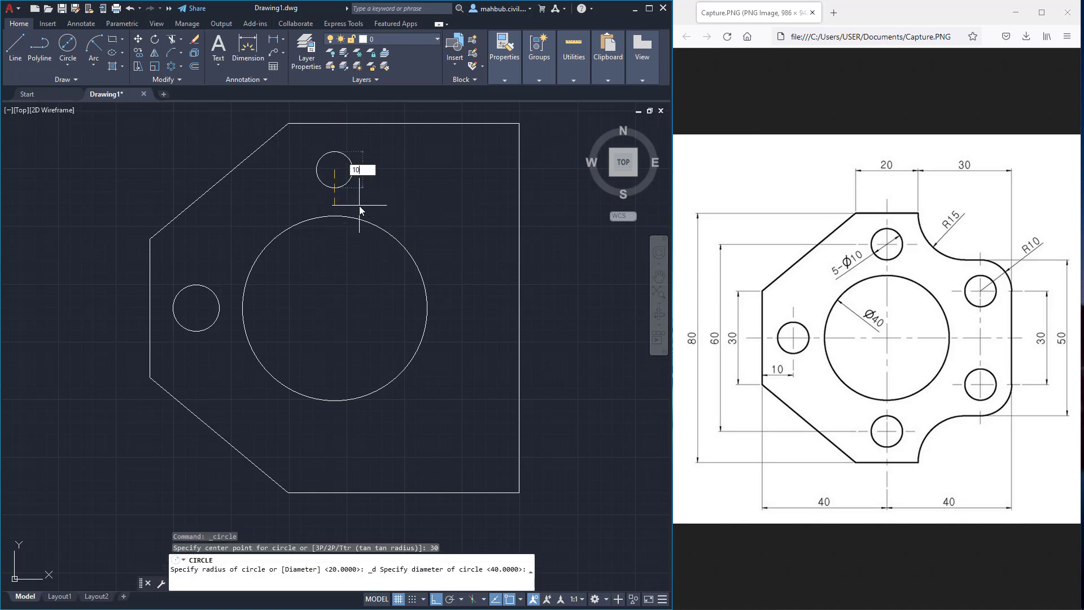
key("Return")
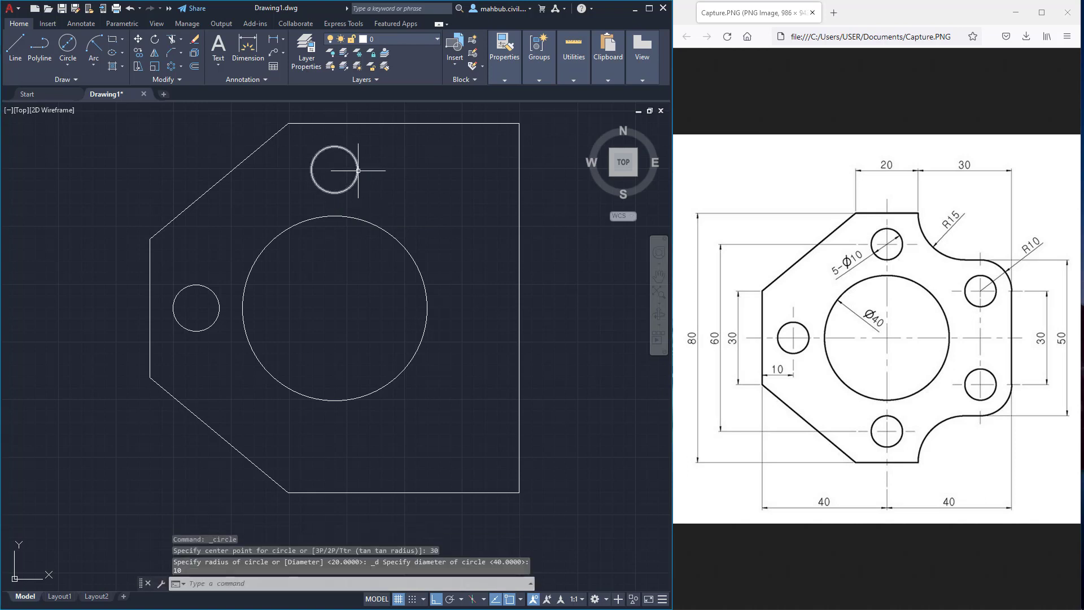
Copy the small circle above the large circle 60 units straight down and end the copy command.
left_click(357, 170)
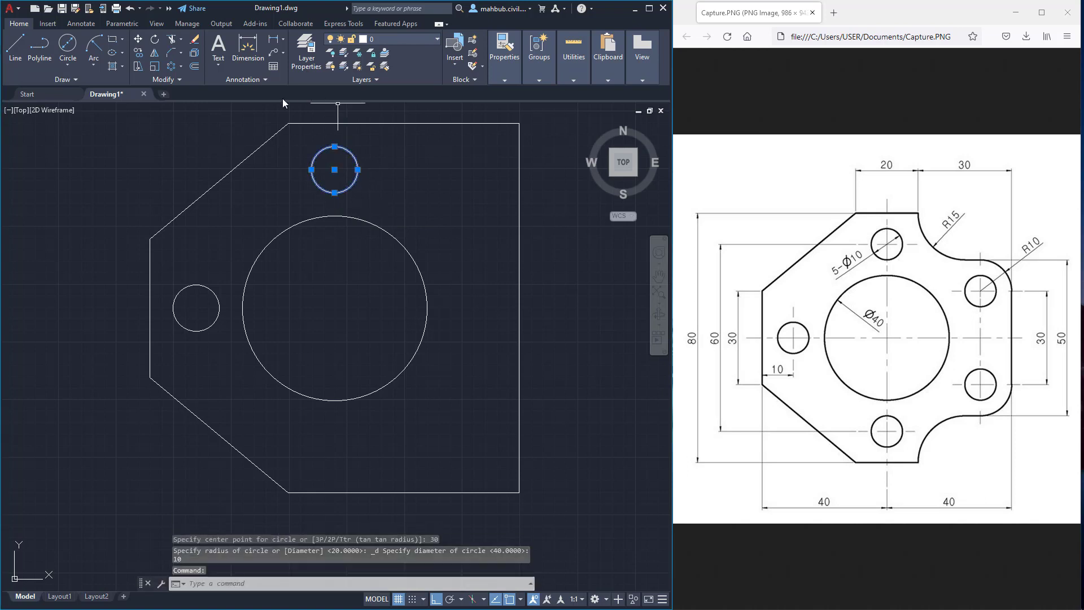
left_click(137, 53)
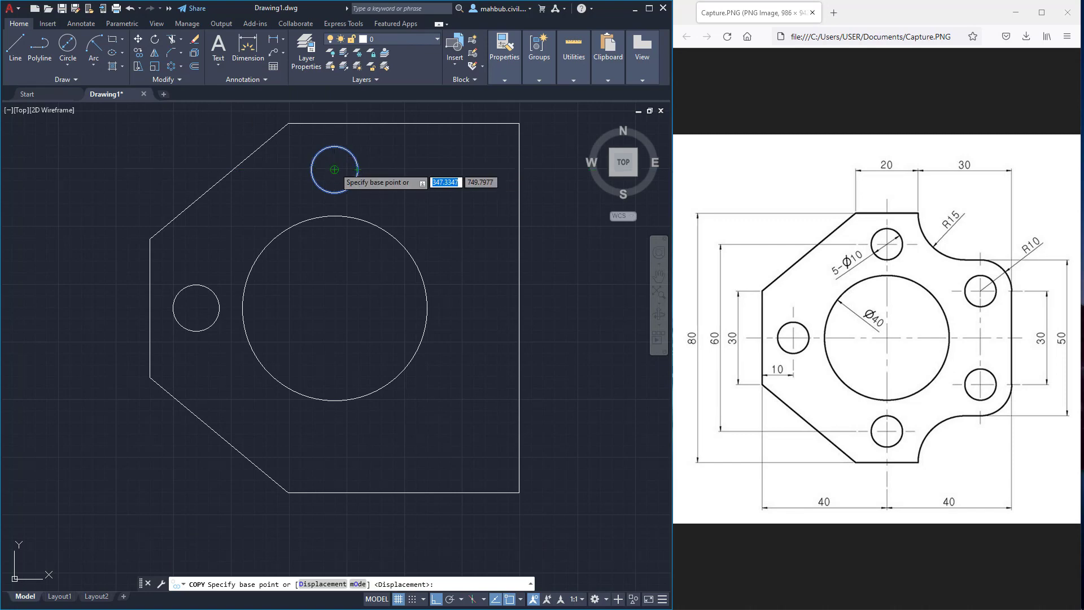
left_click(334, 169)
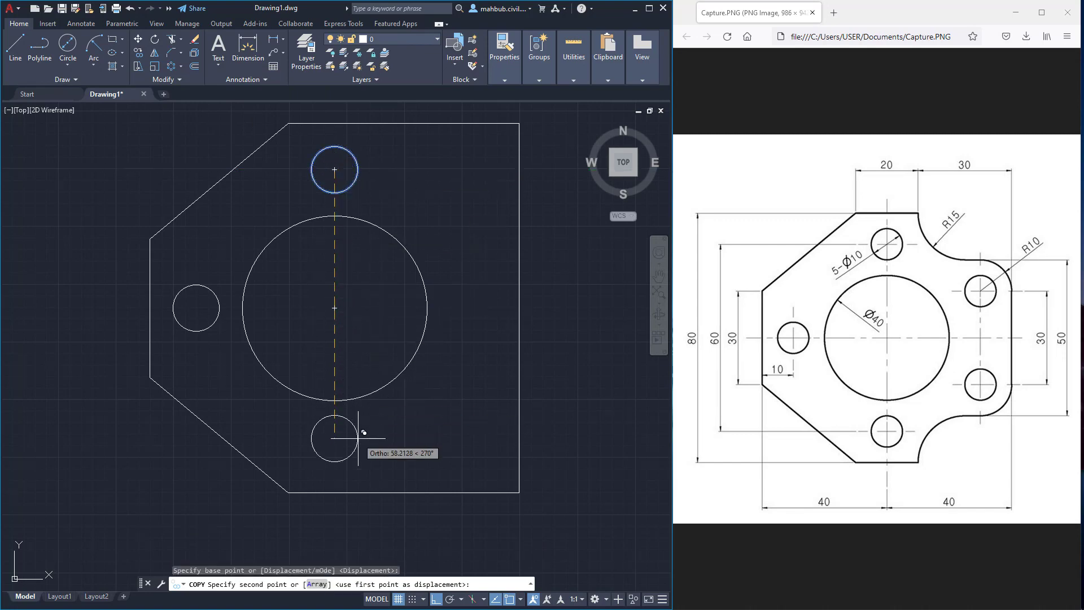
type("60")
key("Return")
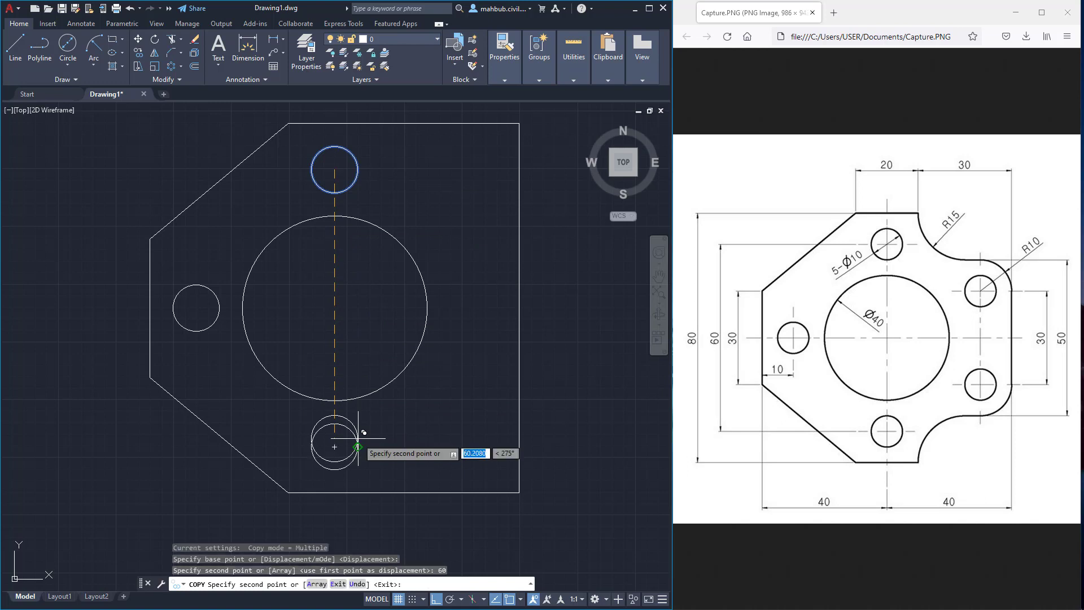
right_click(388, 420)
left_click(423, 430)
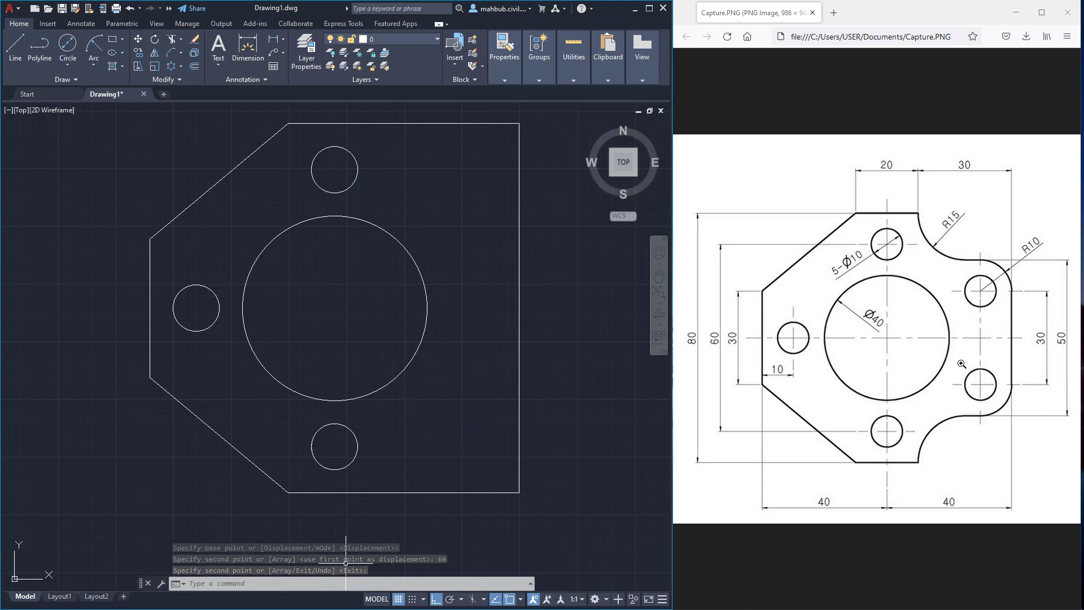
Draw a horizontal construction line from the large circle's right quadrant to the midpoint of the plate's right edge.
left_click(15, 48)
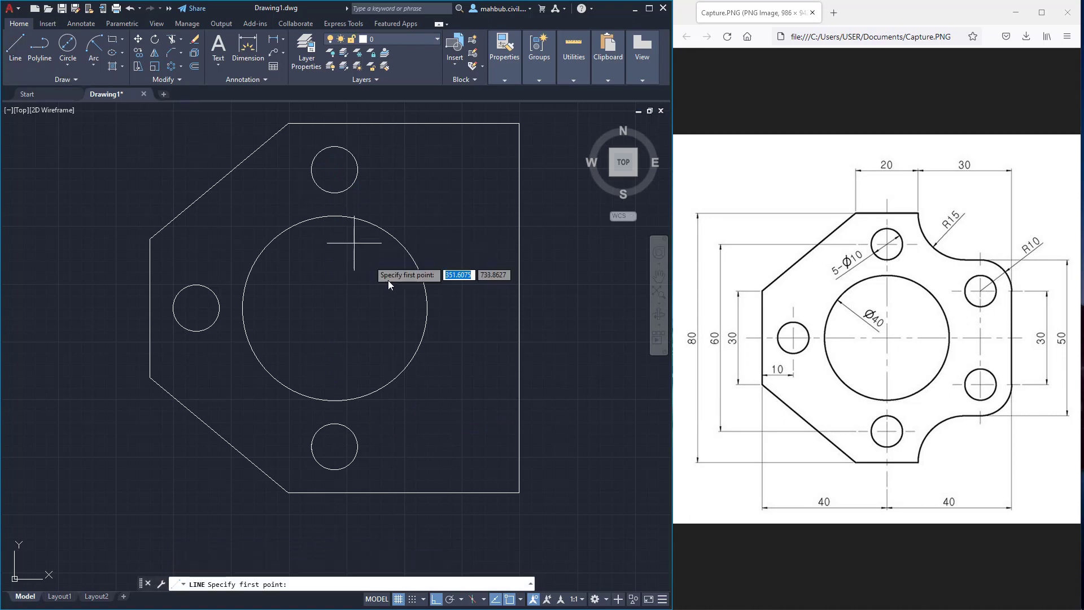
left_click(427, 308)
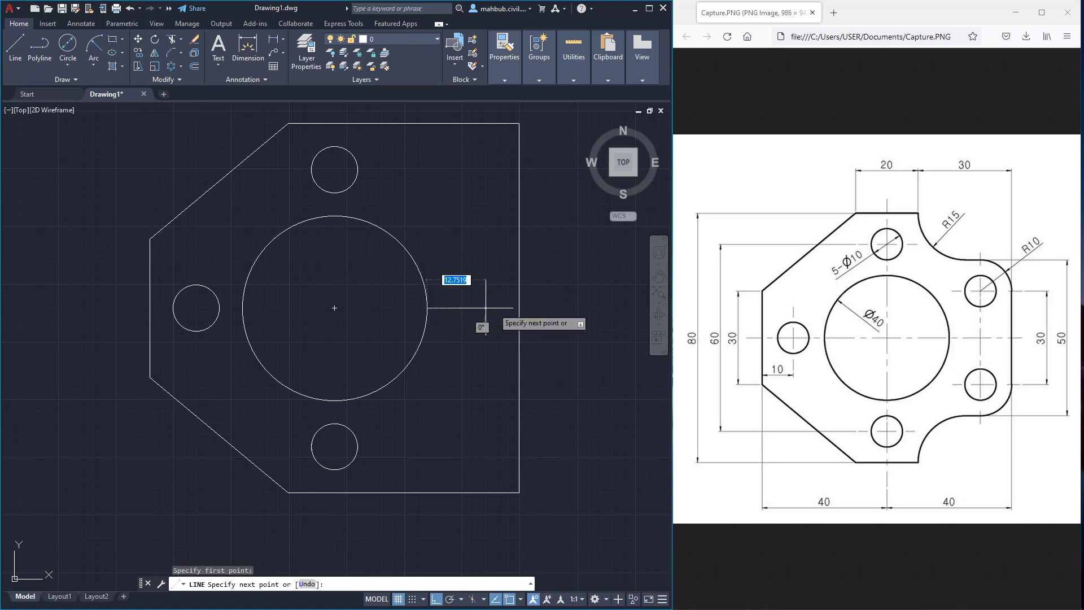
left_click(518, 308)
right_click(541, 300)
left_click(556, 301)
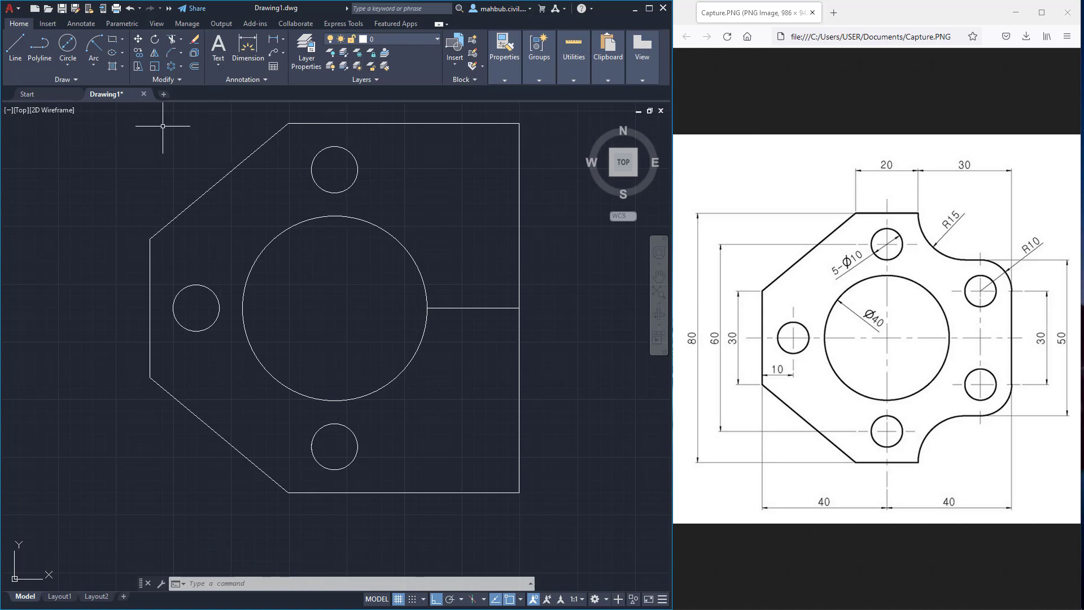
Draw a circle of diameter 10 centred 15 units directly above the construction line's midpoint.
left_click(67, 44)
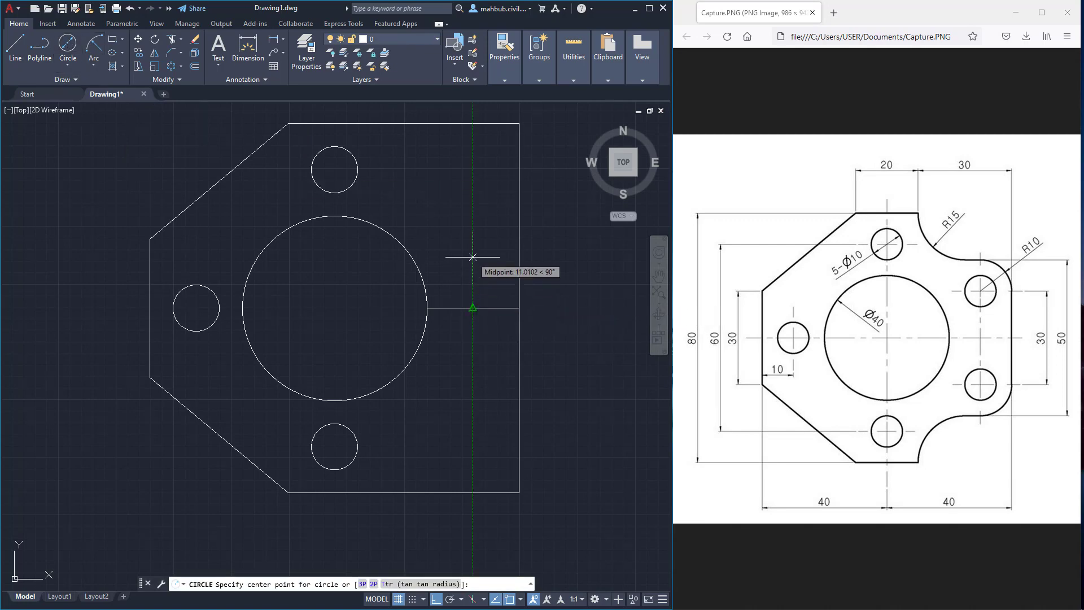
type("15")
key("Return")
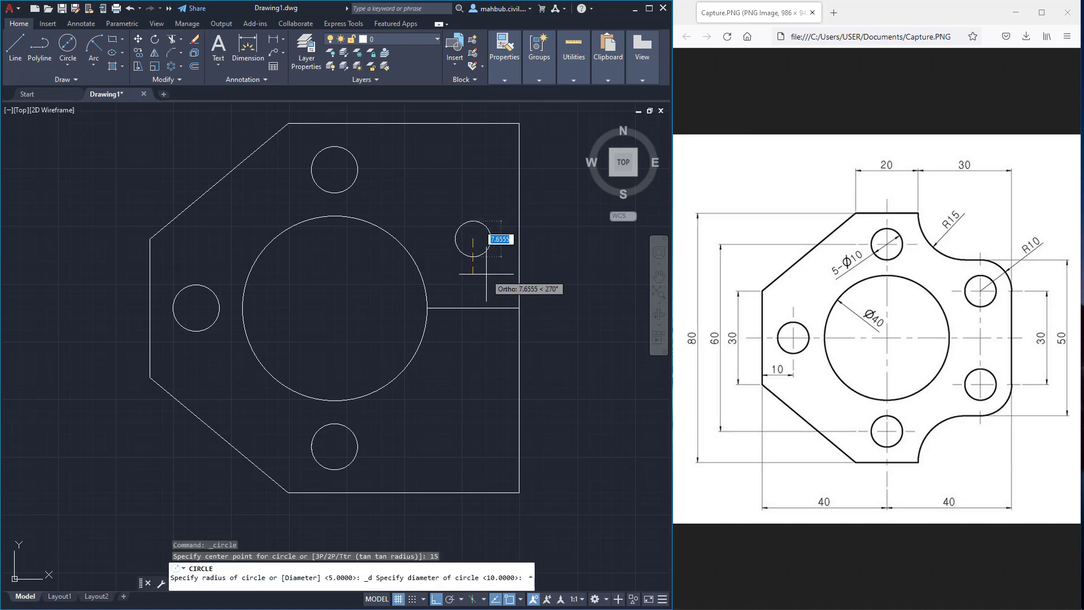
type("10")
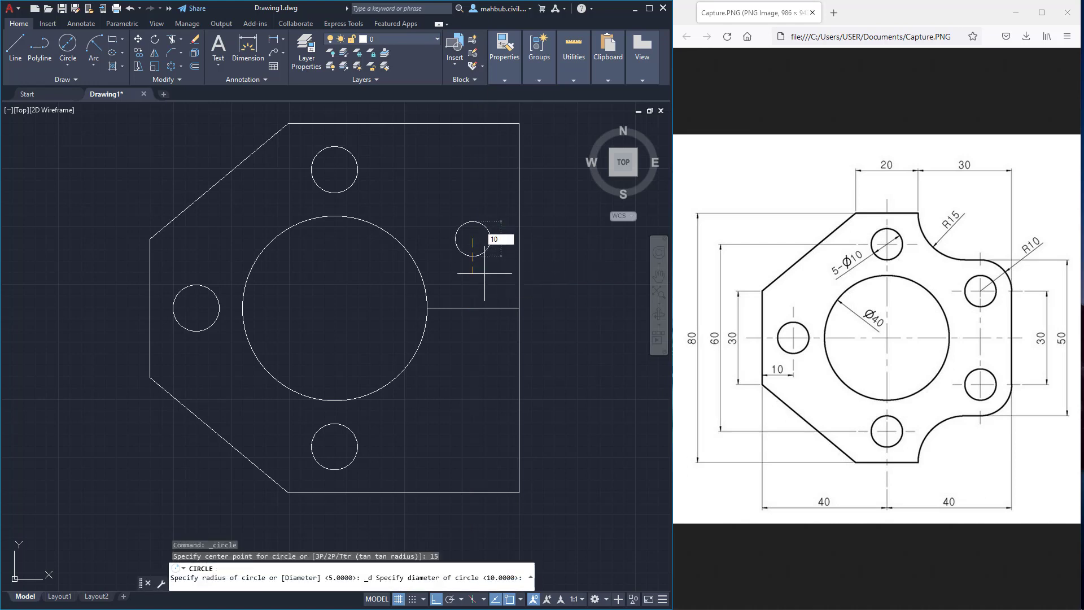
key("Return")
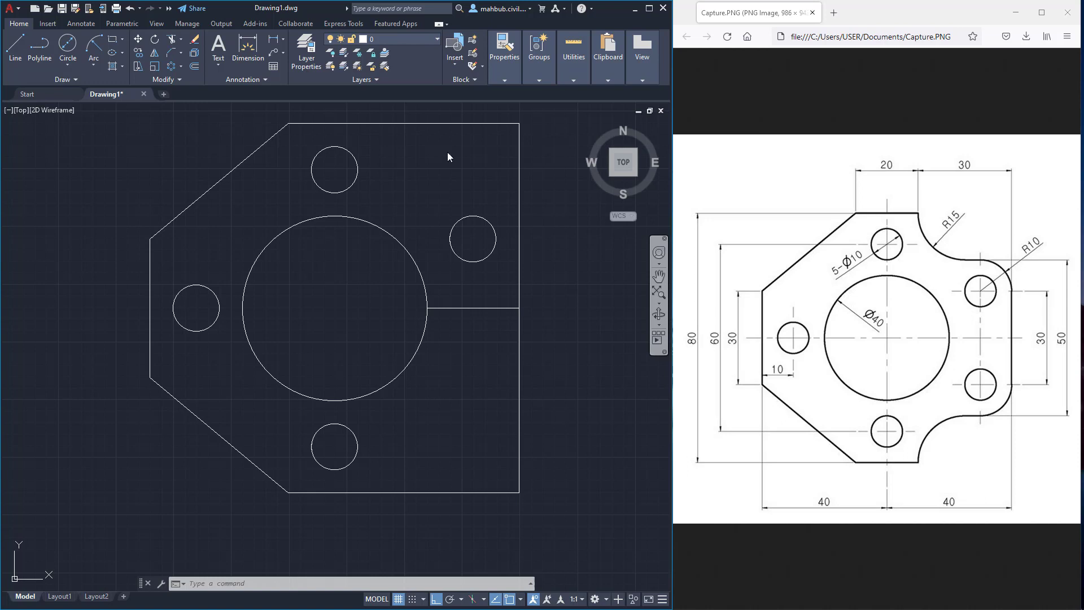
Draw a concentric circle of radius 10 around the new small circle on the plate's right side.
left_click(68, 63)
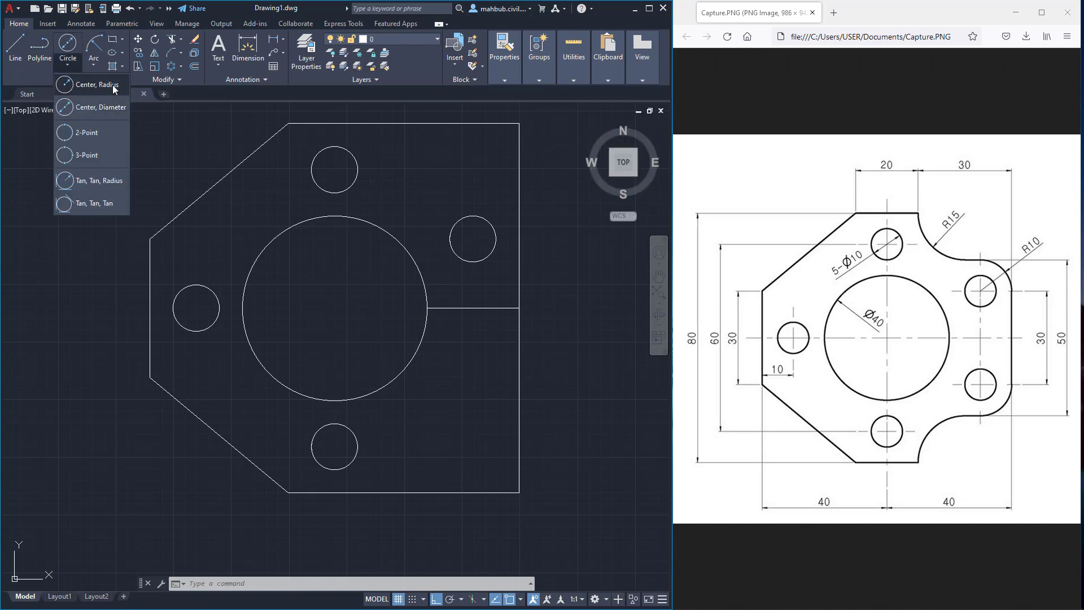
left_click(115, 89)
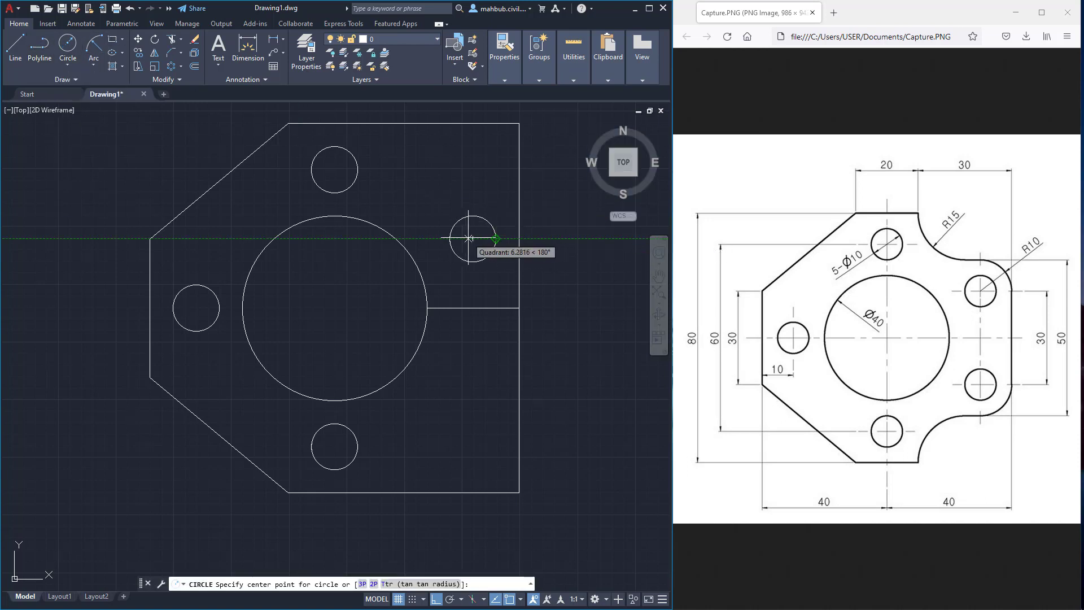
left_click(473, 239)
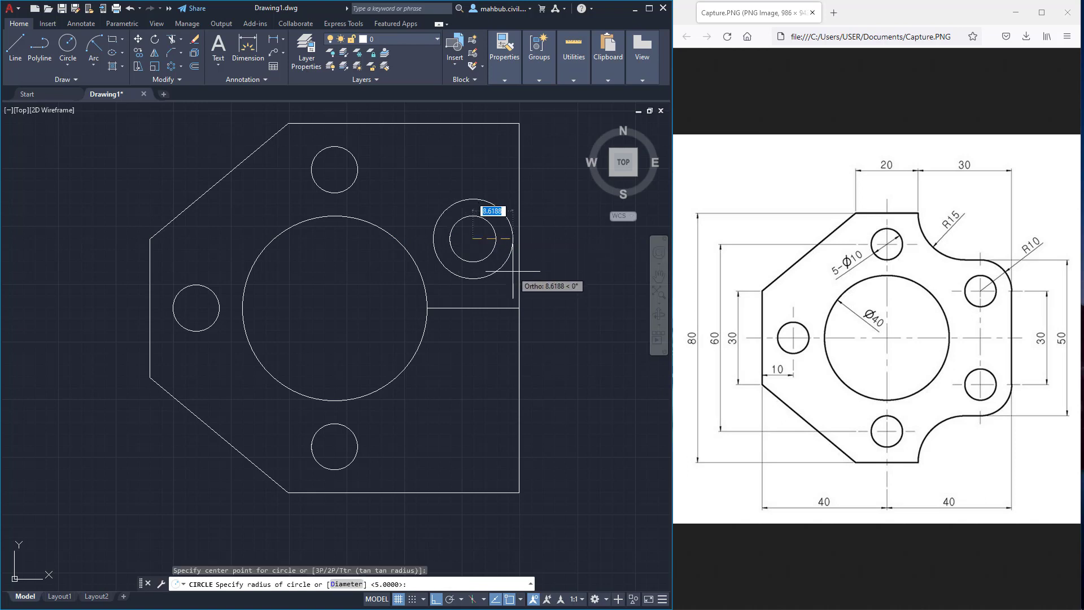
type("10")
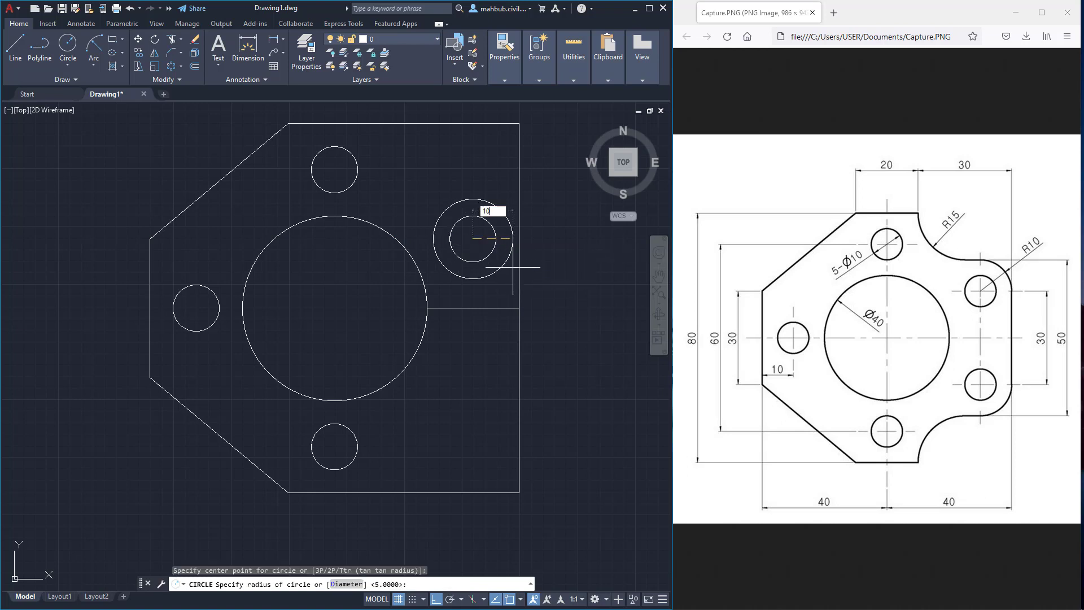
key("Return")
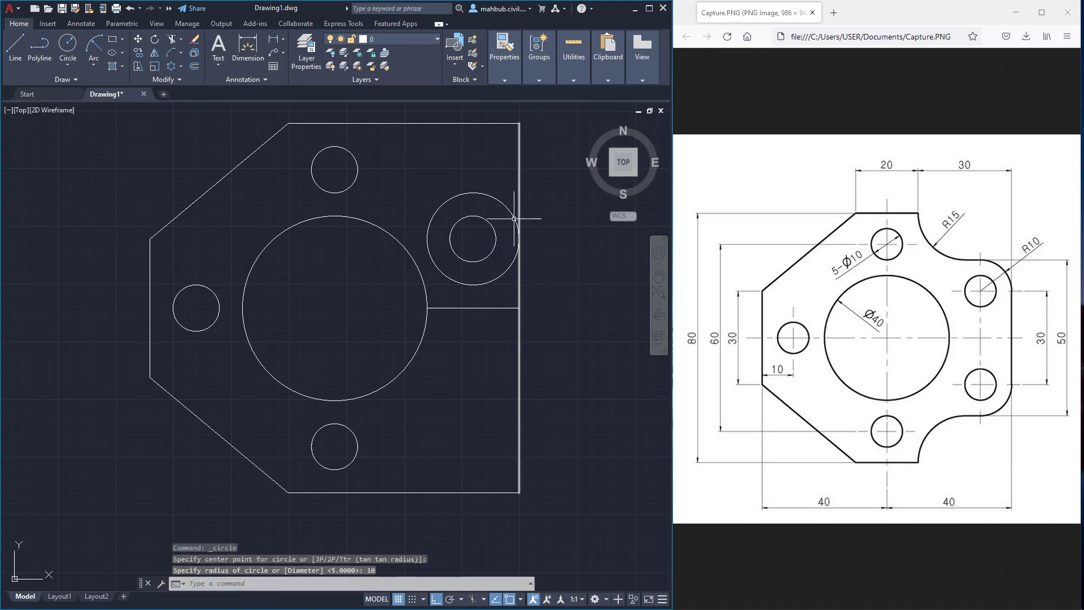
Copy the two concentric circles 30 units straight down from their centre and end the copy command.
left_click(481, 173)
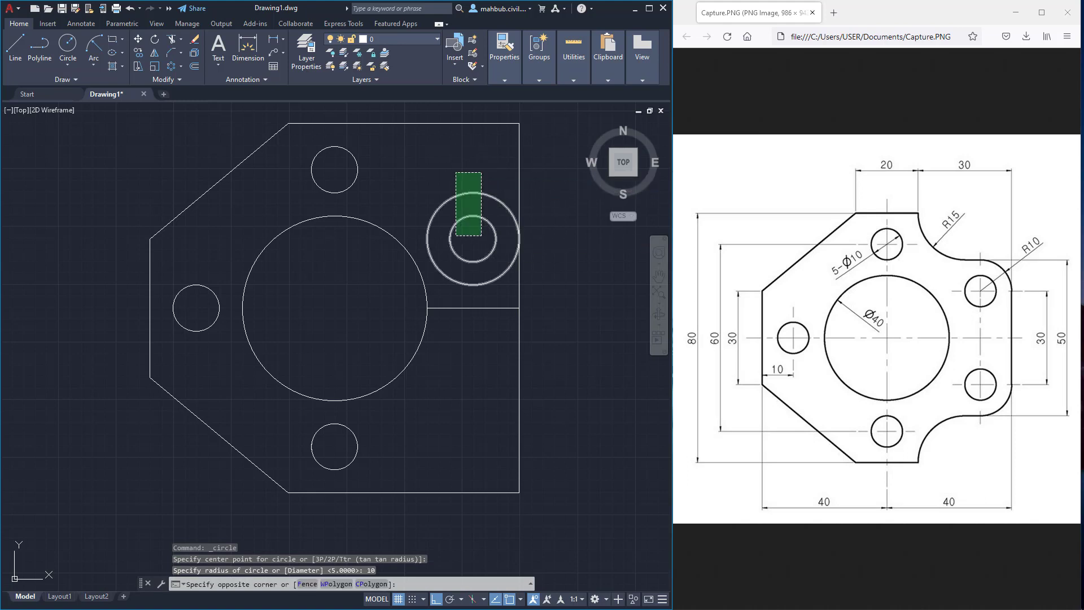
left_click(454, 264)
left_click(137, 52)
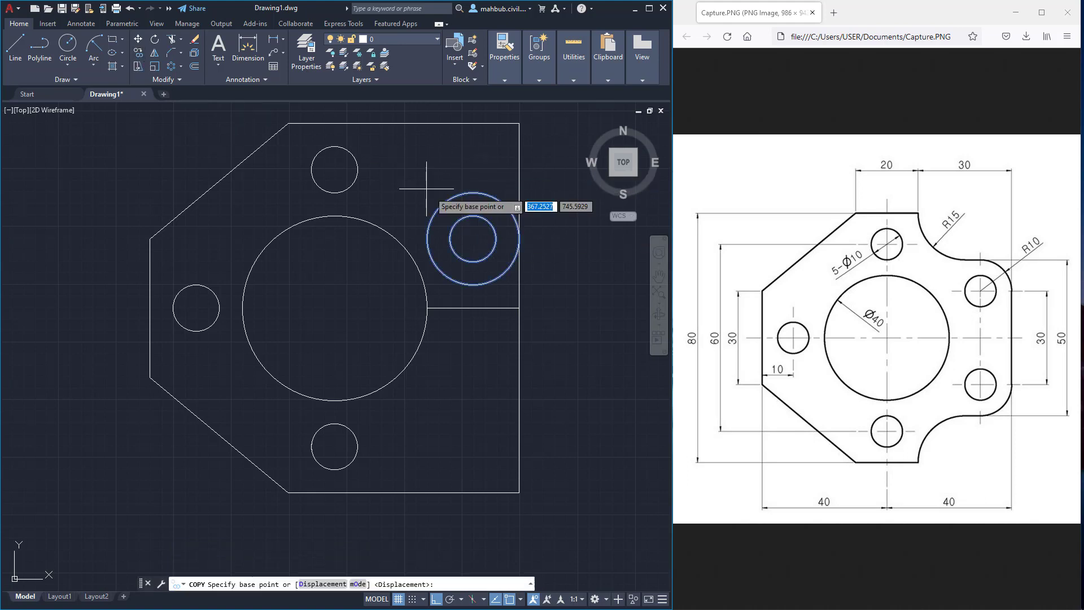
left_click(472, 239)
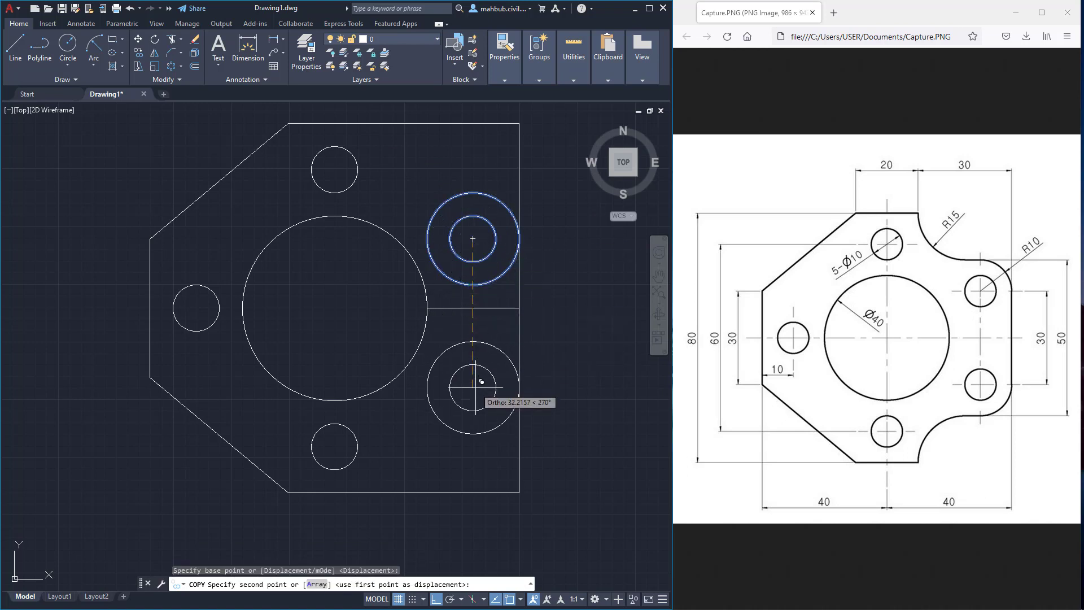
type("30")
key("Return")
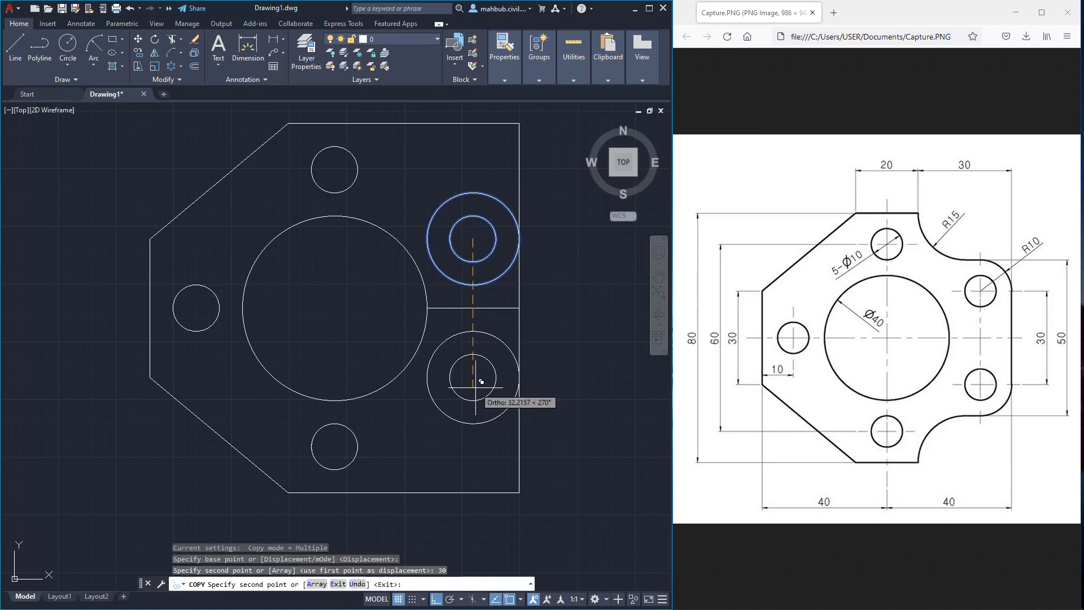
right_click(559, 346)
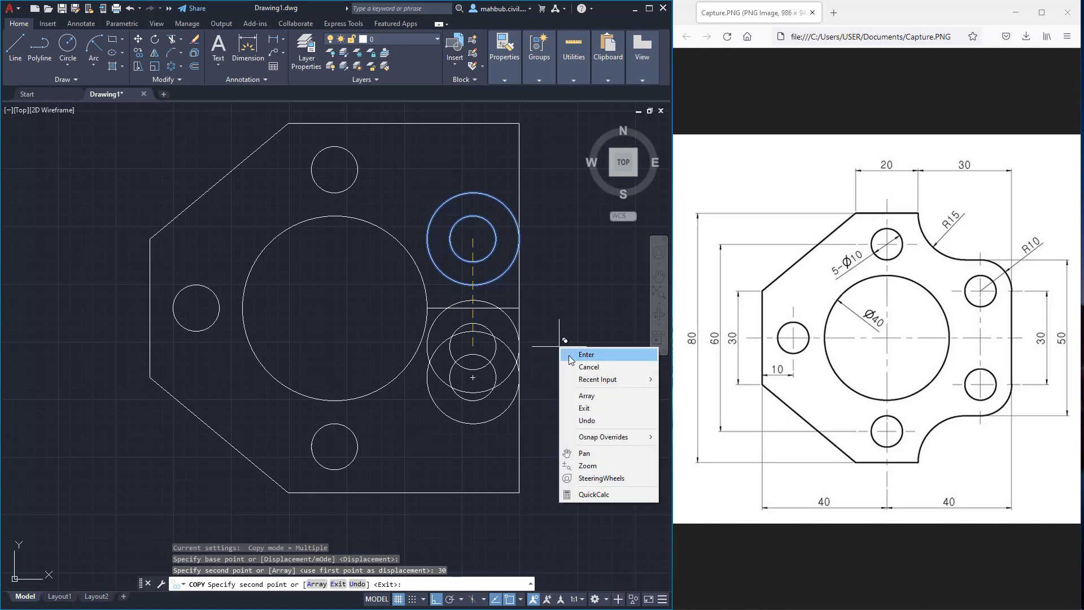
left_click(568, 354)
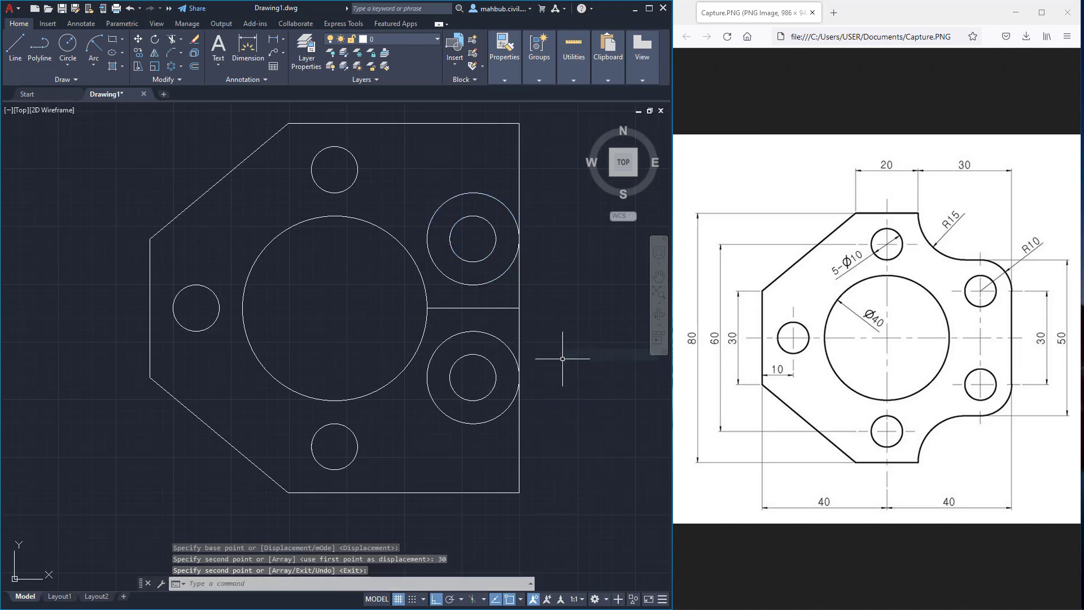
Erase the horizontal construction line, and trim away the top and bottom edges plus the right edge's ends beyond the radius 10 circles.
left_click(489, 308)
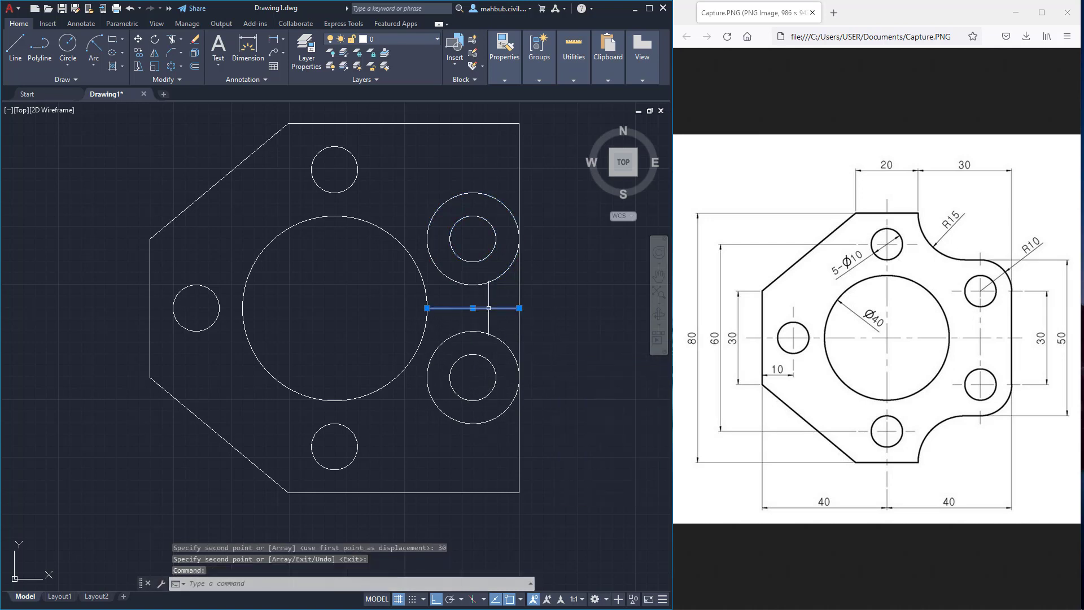
key("Delete")
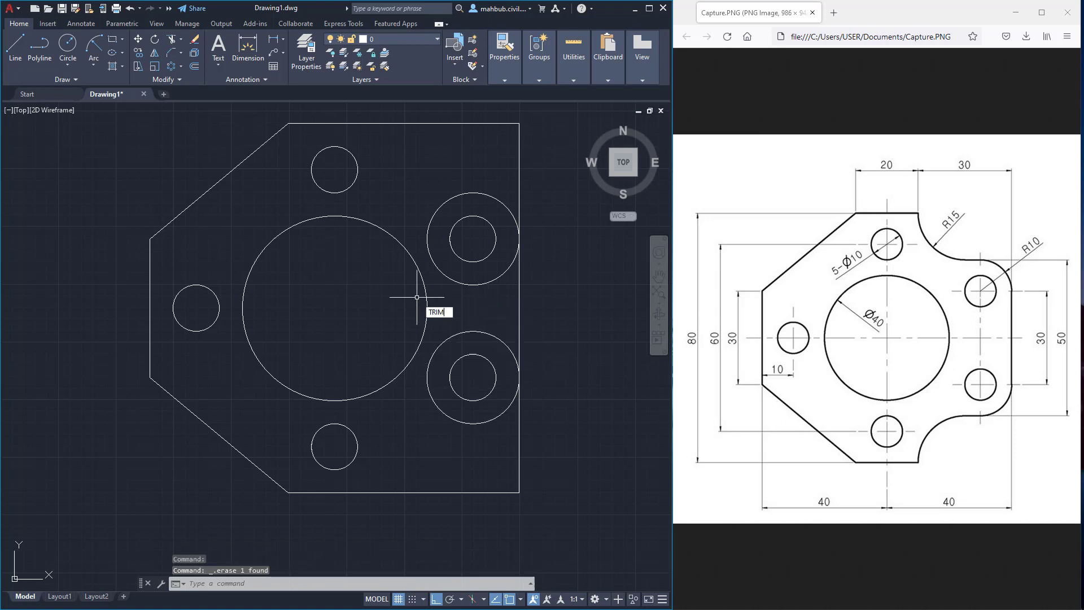
key("Return")
mouse_move(428, 116)
left_mouse_down()
mouse_move(508, 126)
mouse_move(537, 158)
mouse_move(539, 206)
left_mouse_up()
left_click_drag(527, 423, 373, 502)
right_click(353, 351)
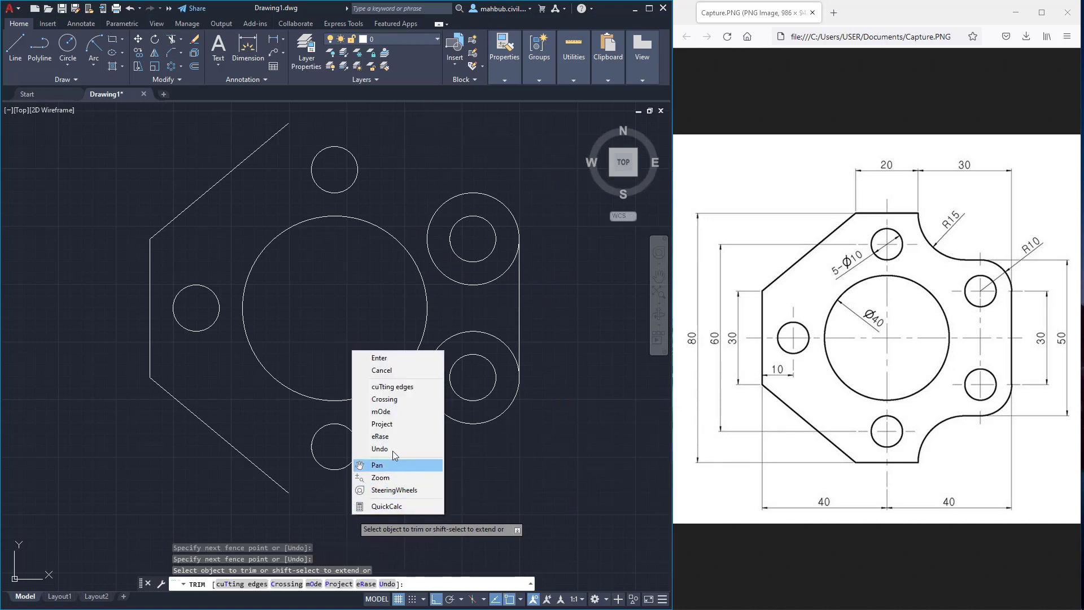
left_click(385, 357)
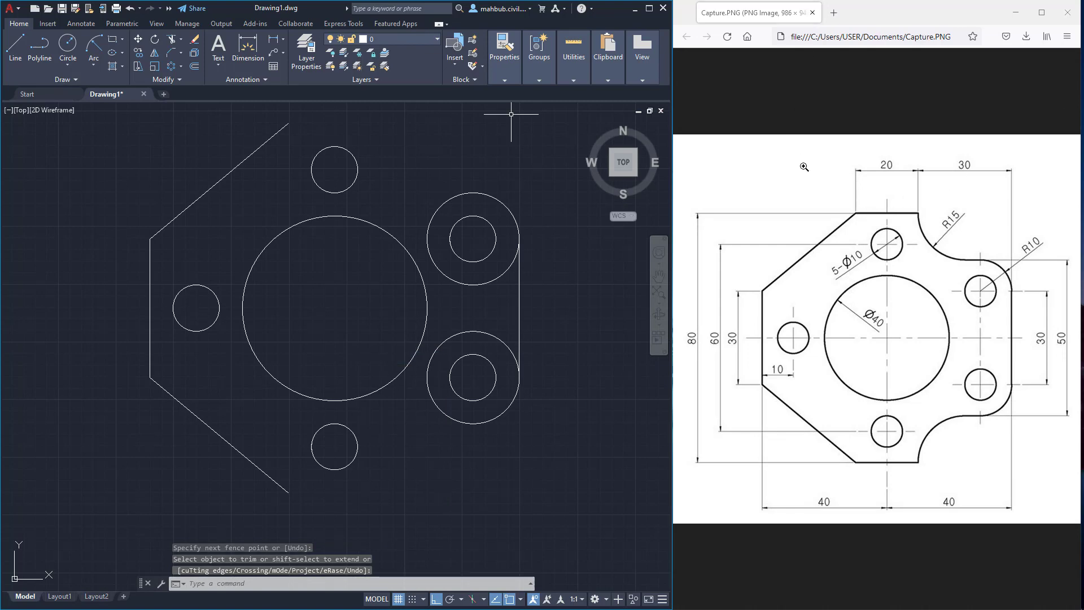
Draw a horizontal line 20 units long to the right from the upper chamfer's top end.
left_click(15, 46)
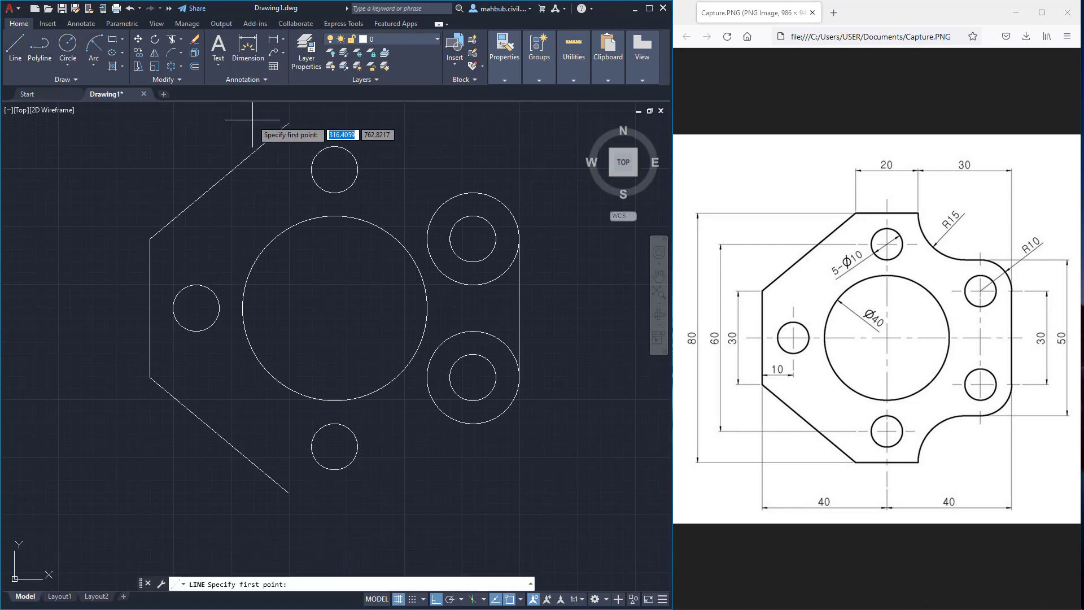
left_click(288, 123)
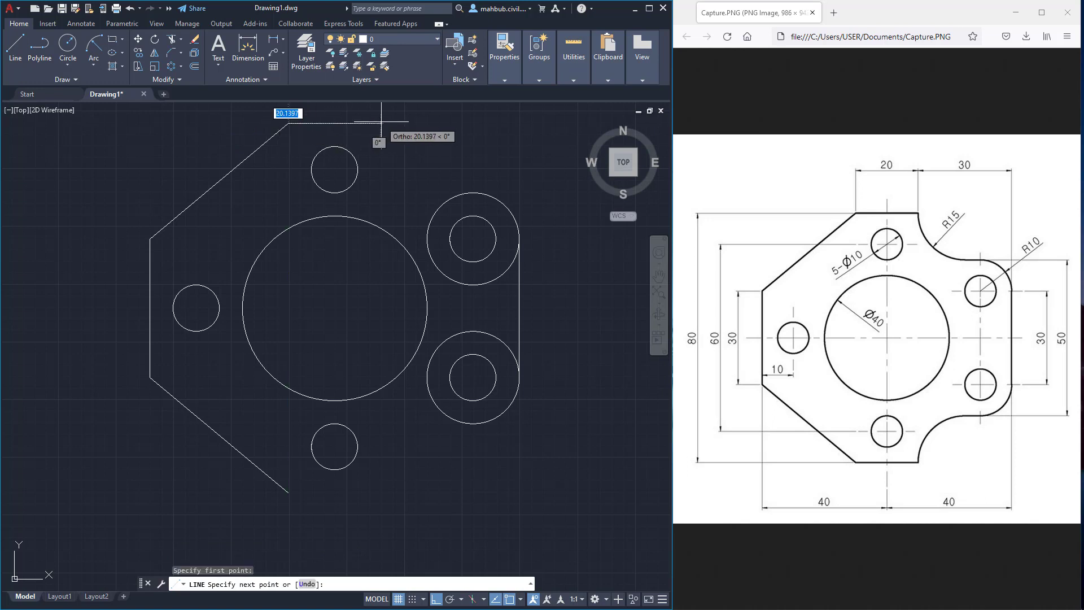
type("20")
key("Return")
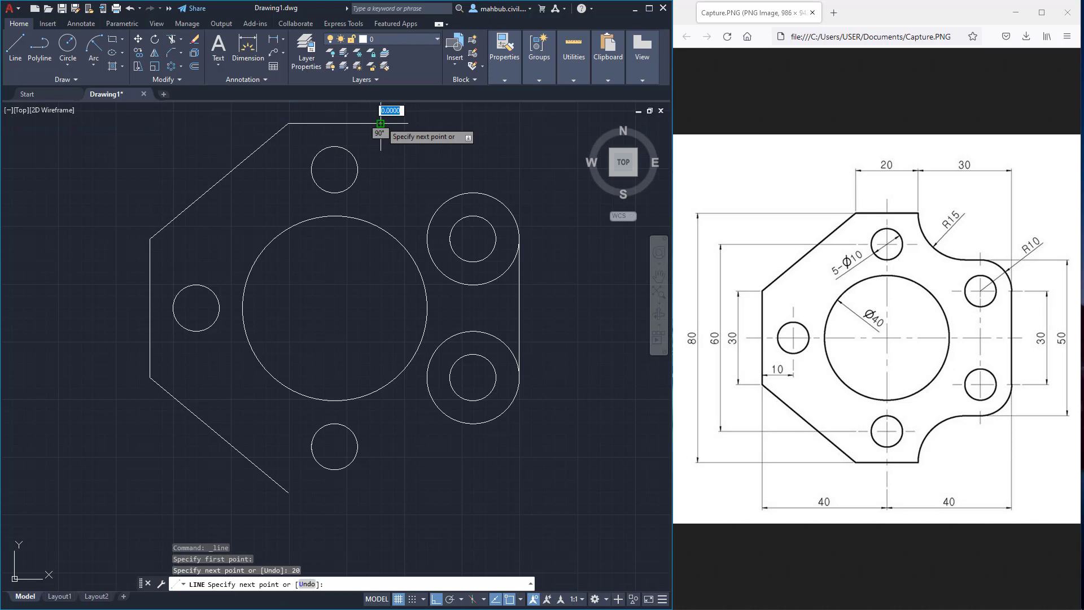
key("Escape")
Copy the new top line straight down from its left endpoint to the lower chamfer's bottom end.
left_click(315, 123)
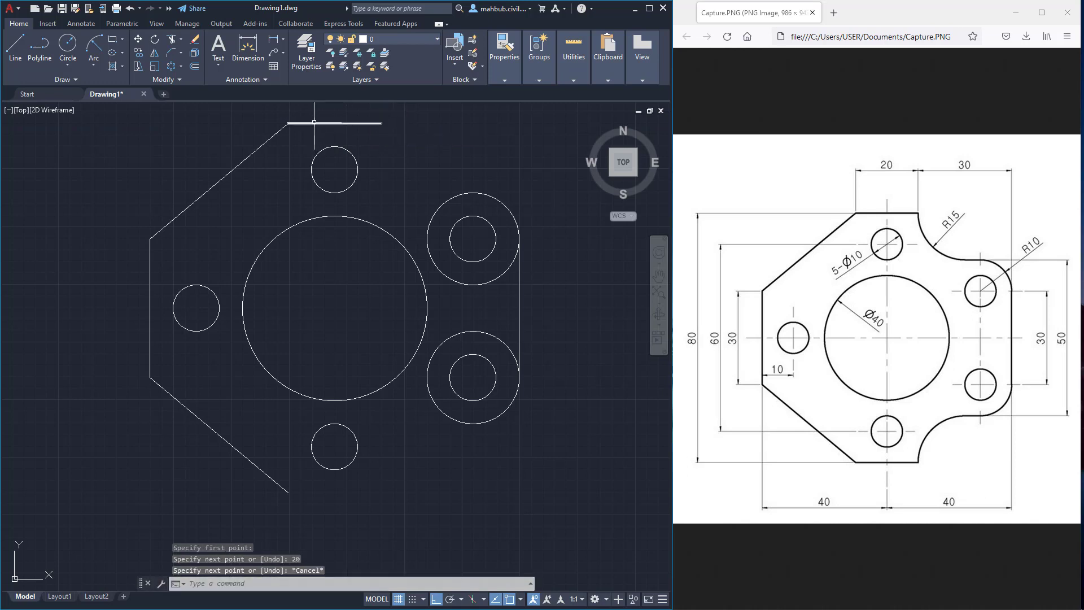
type("co")
key("Return")
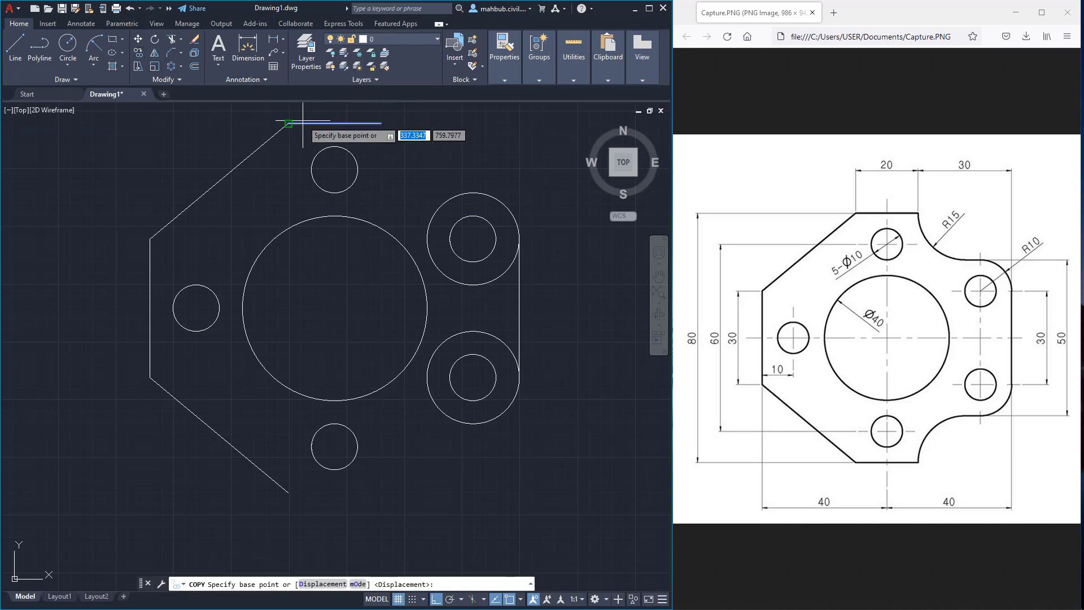
left_click(289, 123)
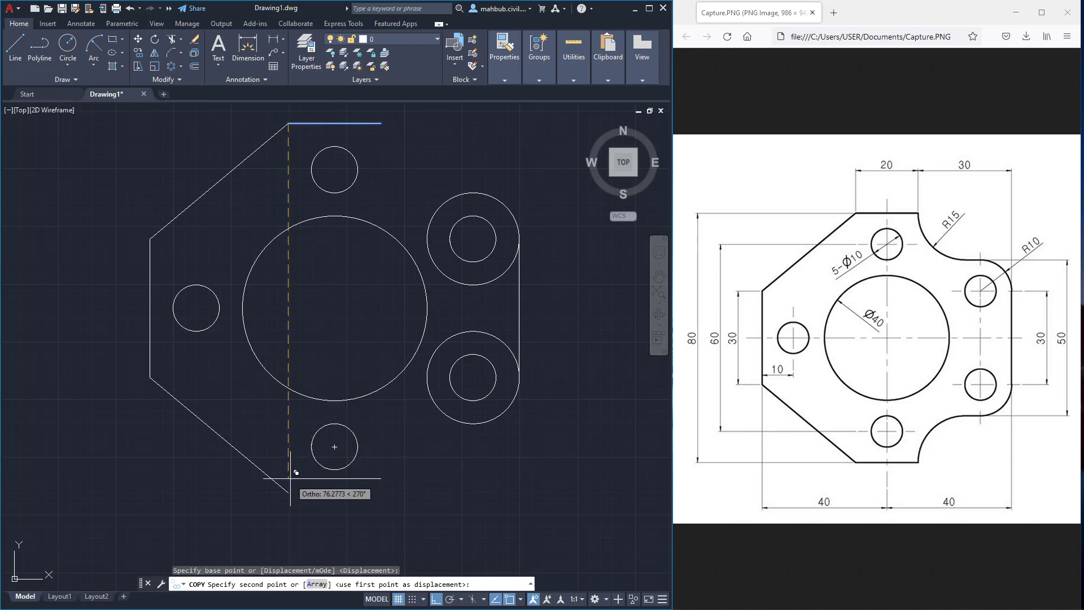
type("80")
key("Return")
right_click(388, 463)
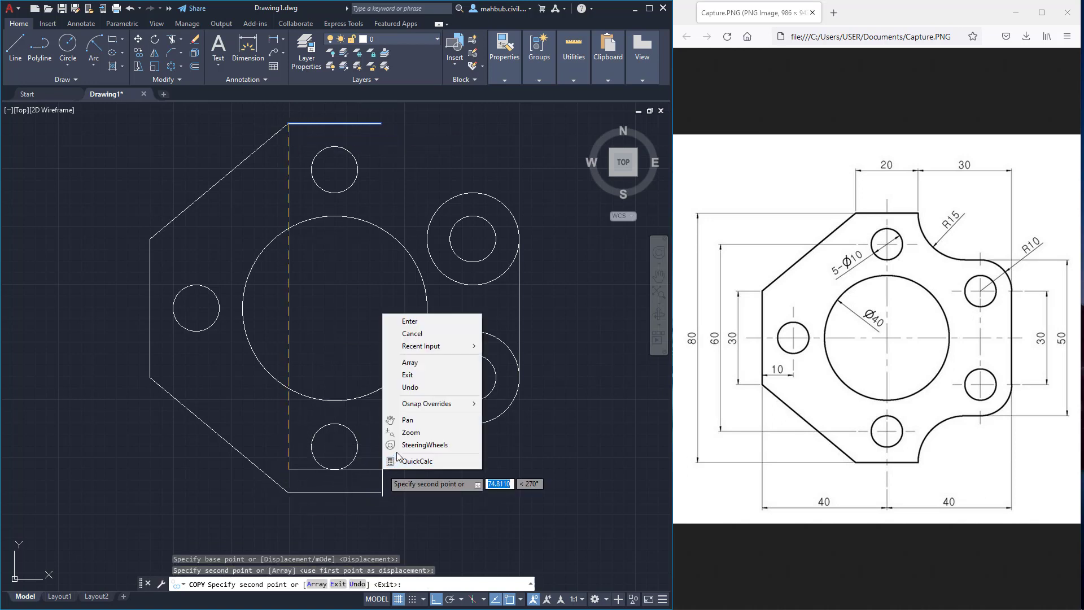
left_click(410, 320)
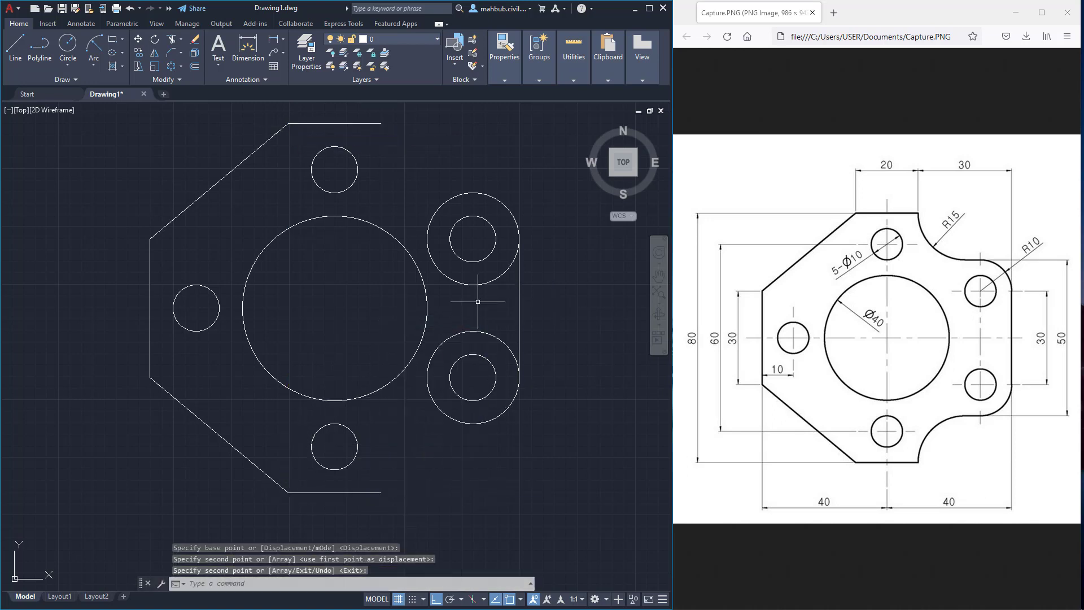
Draw a three-point circle from the top line's right endpoint through a point 30 units to the right, tangent to the upper radius 10 circle.
scroll(562, 273, "down", 1)
middle_click_drag(556, 258, 460, 259)
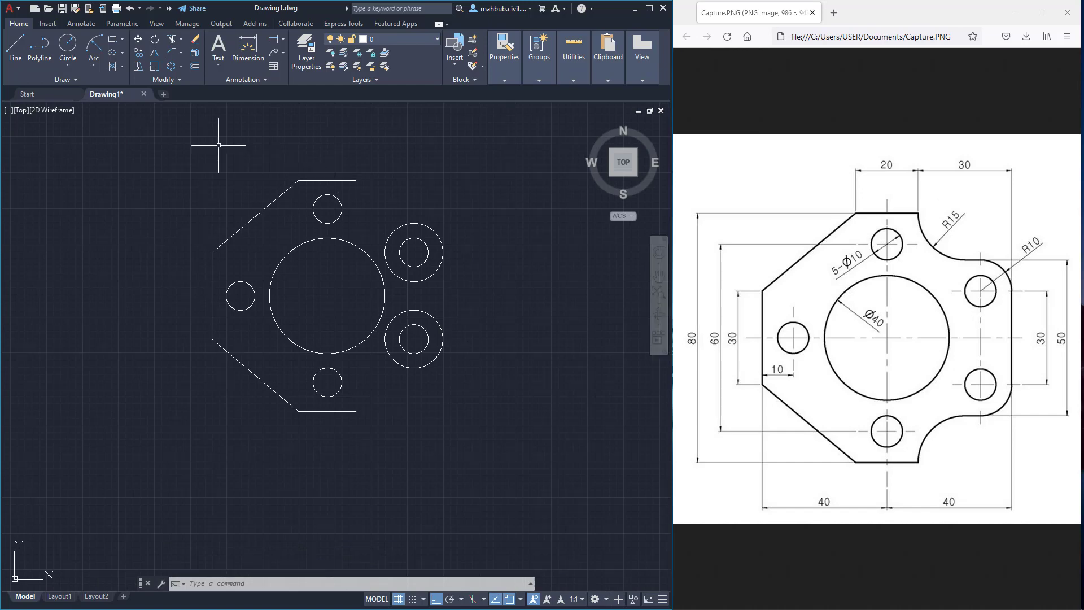
left_click(67, 63)
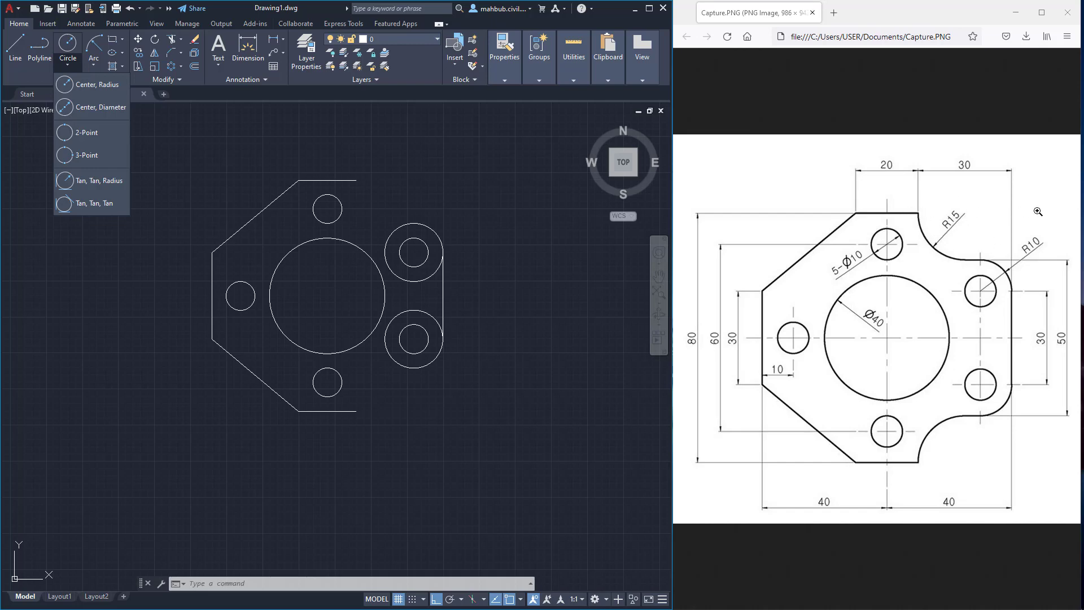
left_click(93, 155)
scroll(386, 202, "up", 2)
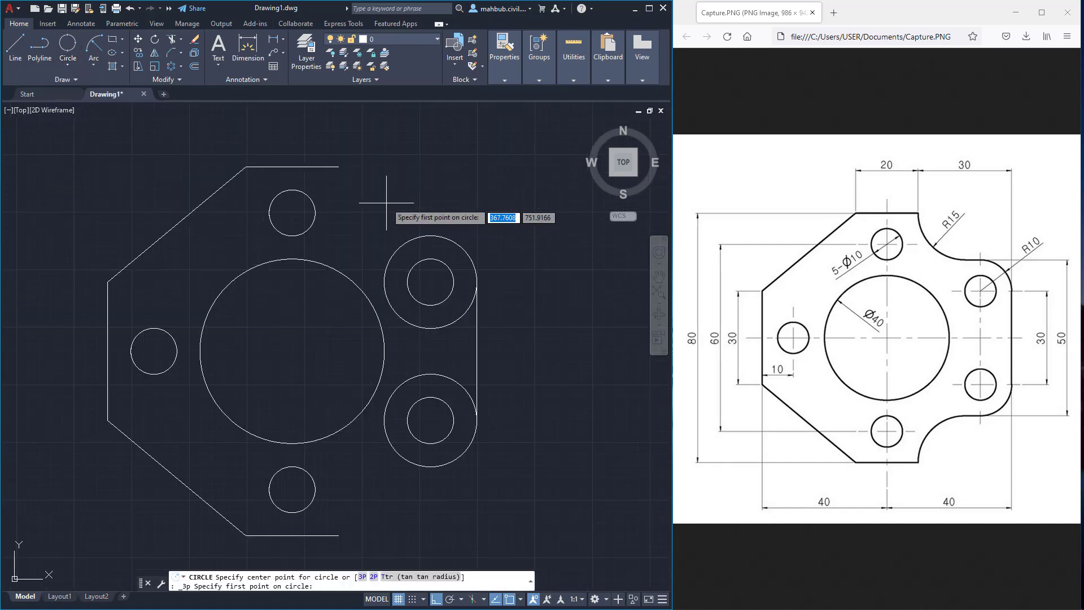
left_click(338, 167)
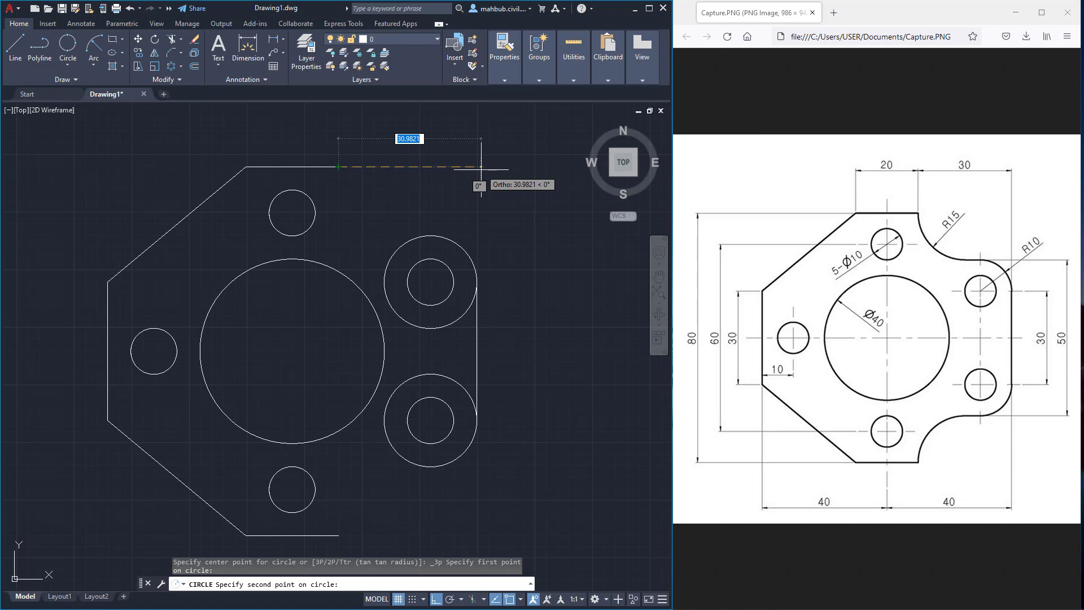
type("30")
key("Return")
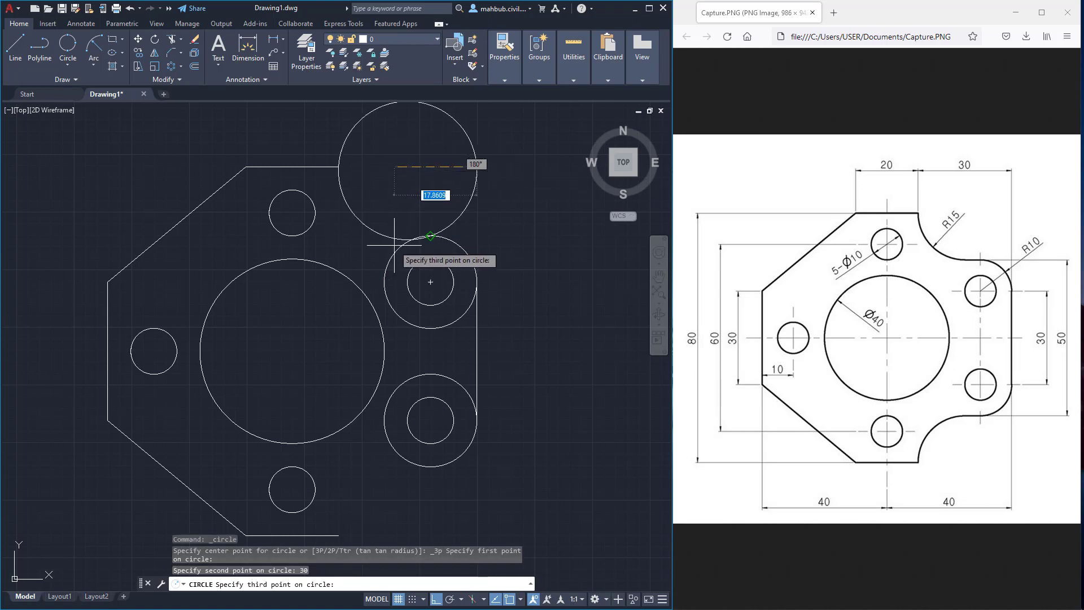
key("F8")
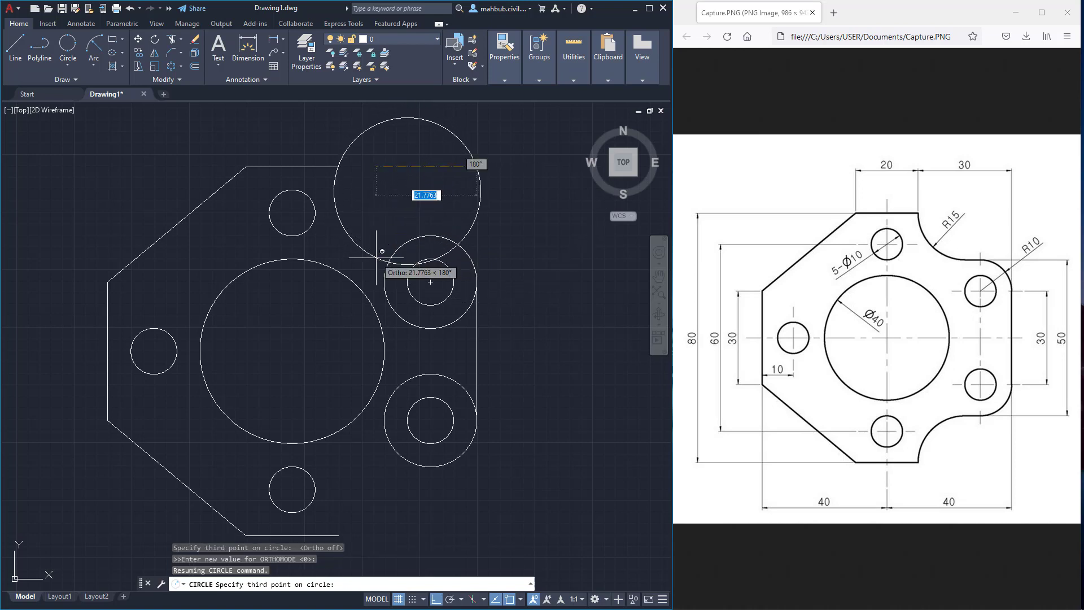
right_click(377, 257, "shift")
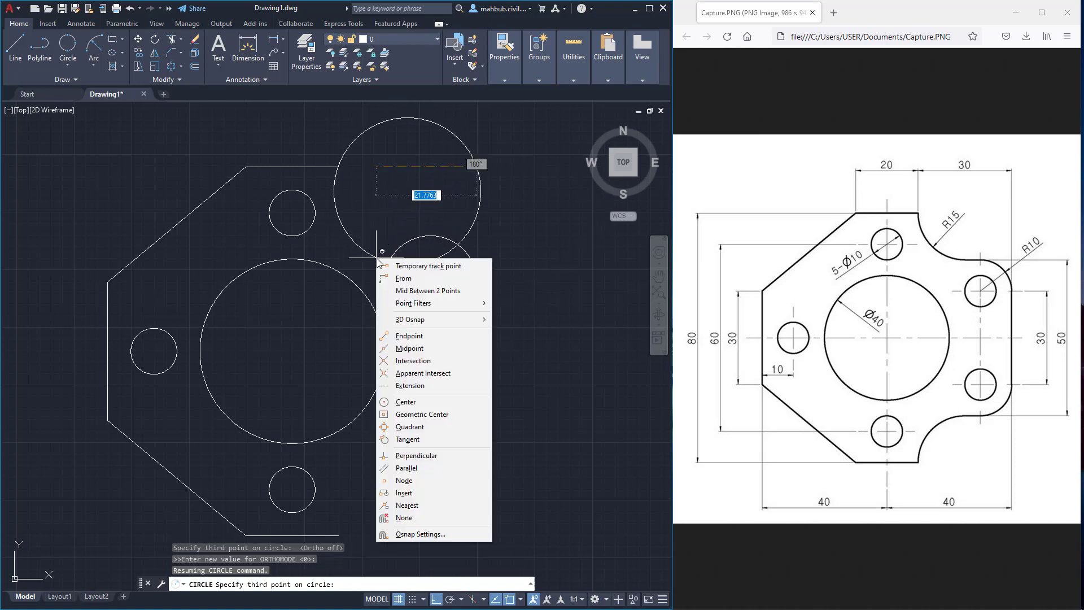
left_click(420, 439)
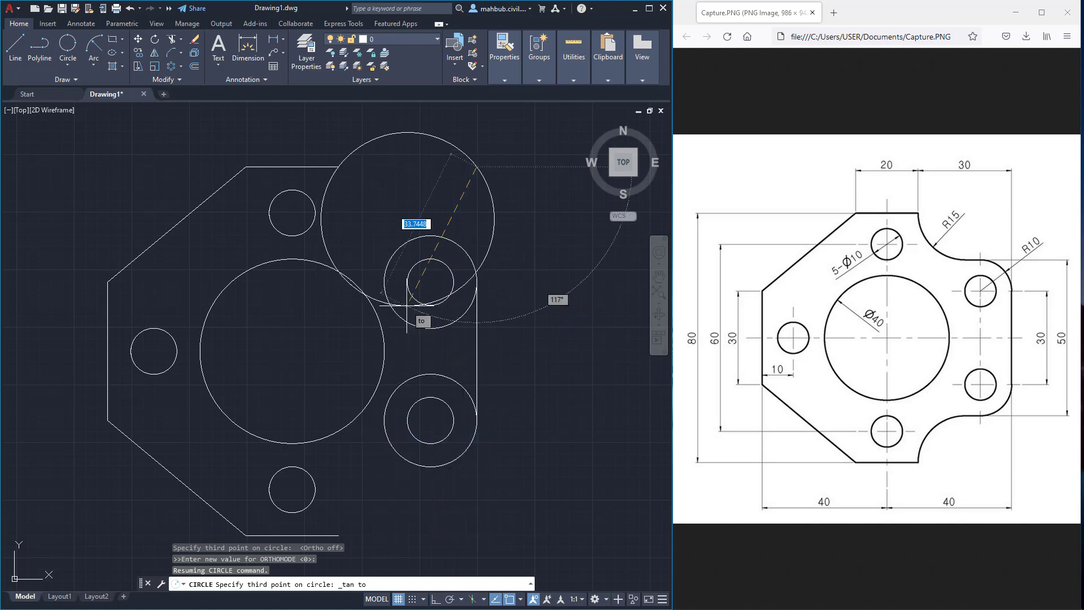
left_click(403, 240)
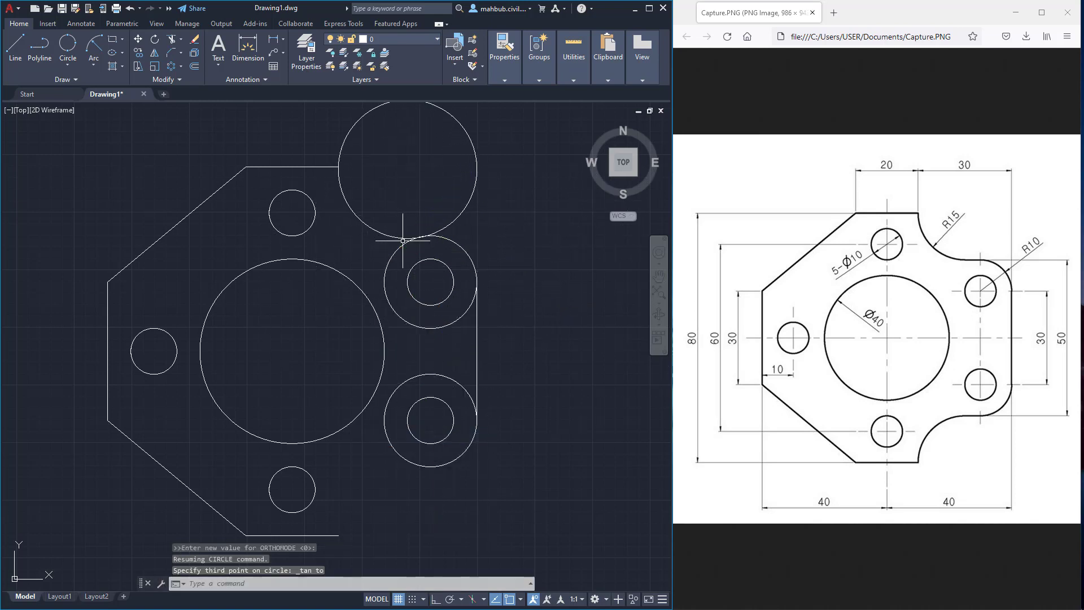
Draw a three-point circle from the bottom line's right endpoint through a point 30 units to the right, tangent to the lower radius 10 circle.
scroll(446, 183, "down", 2)
scroll(446, 183, "up", 2)
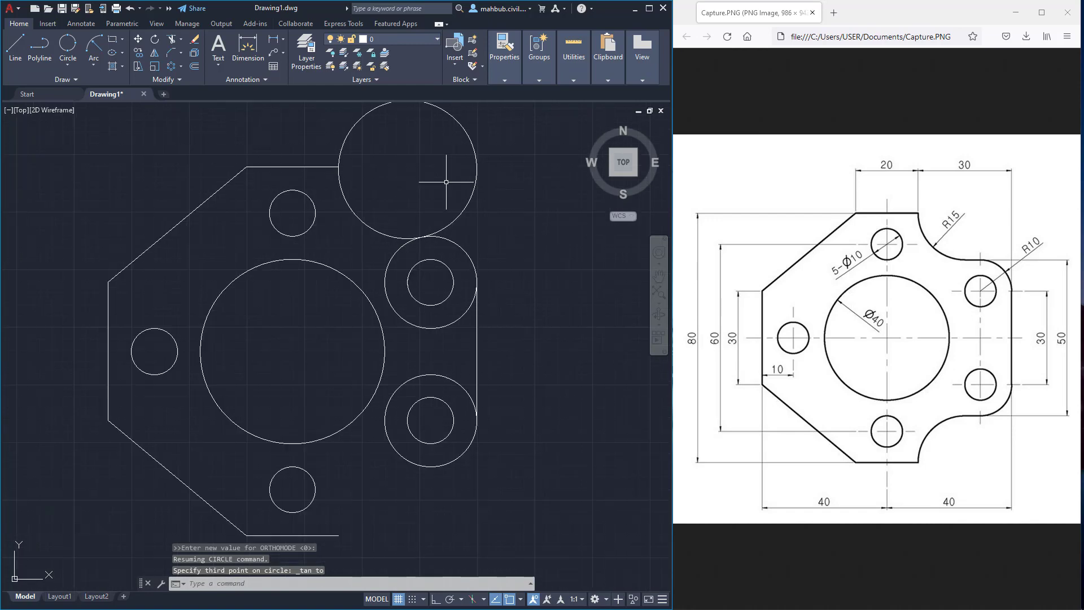
scroll(443, 186, "down", 2)
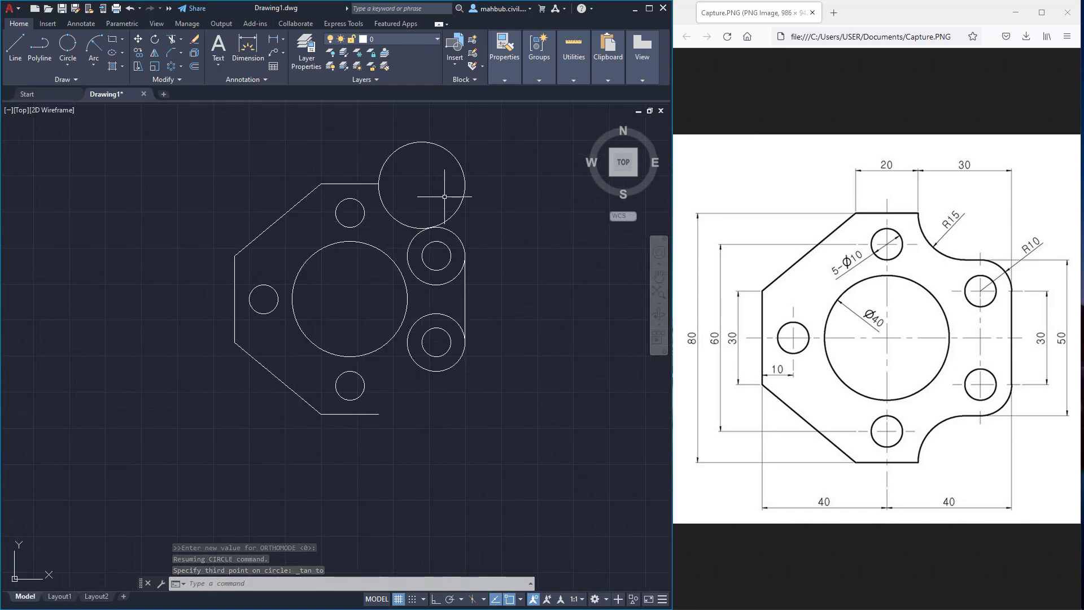
left_click(68, 63)
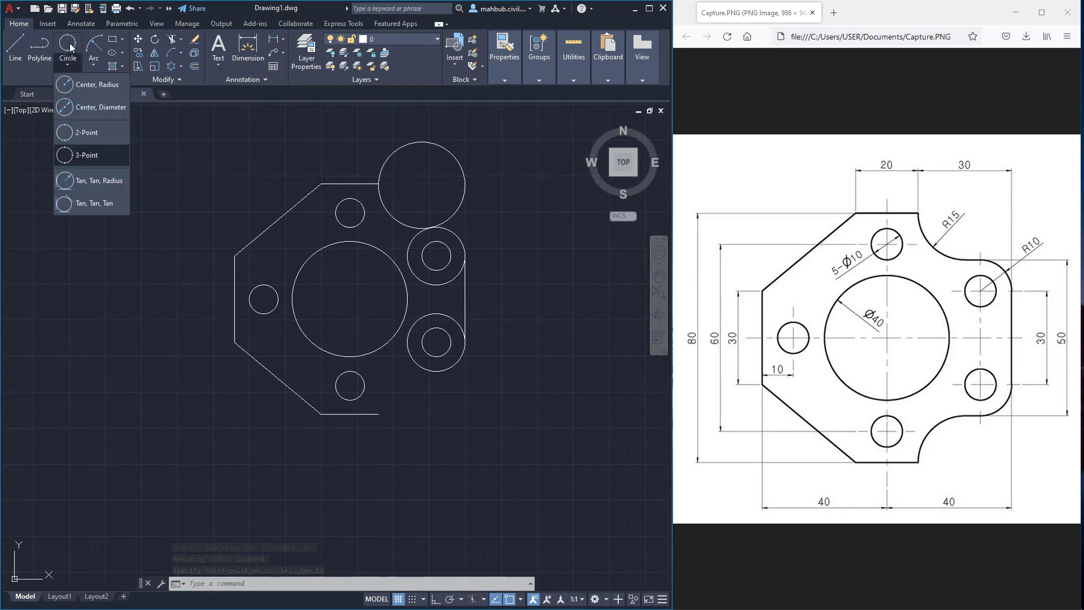
left_click(90, 156)
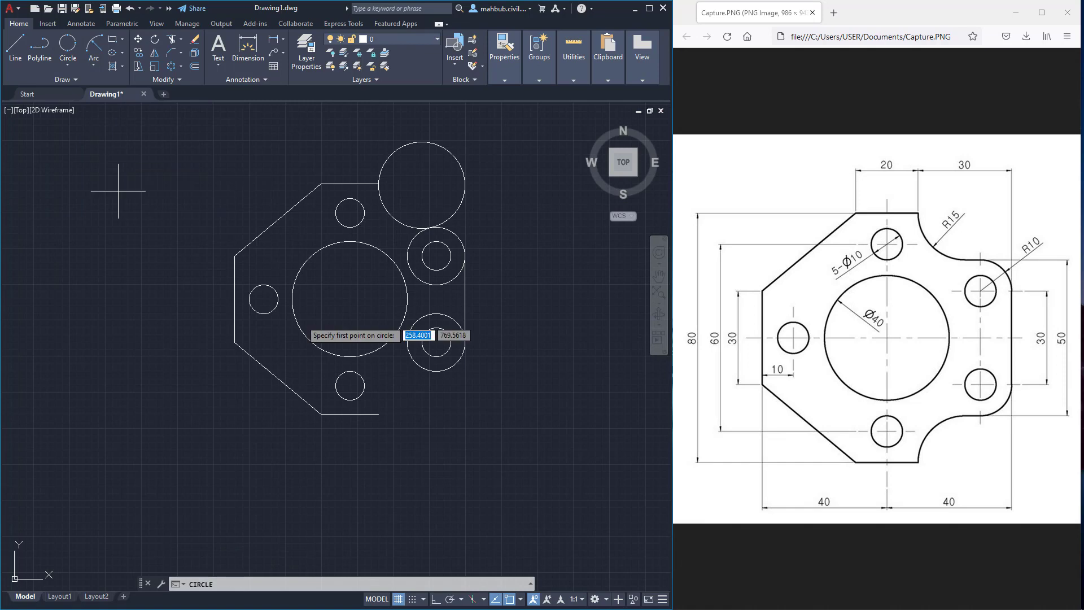
scroll(375, 415, "up", 2)
left_click(377, 414)
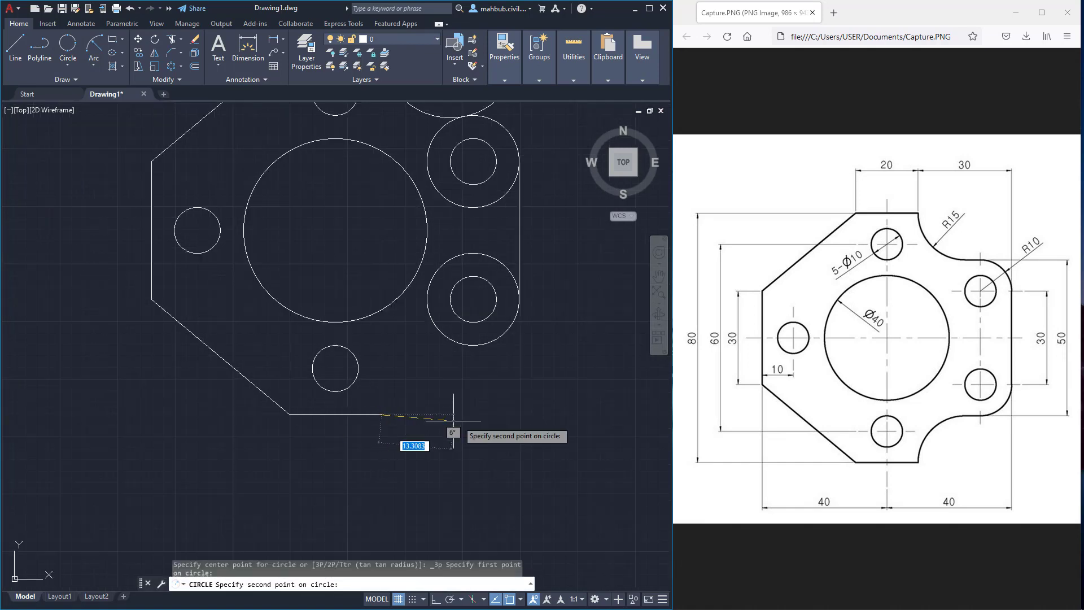
key("F8")
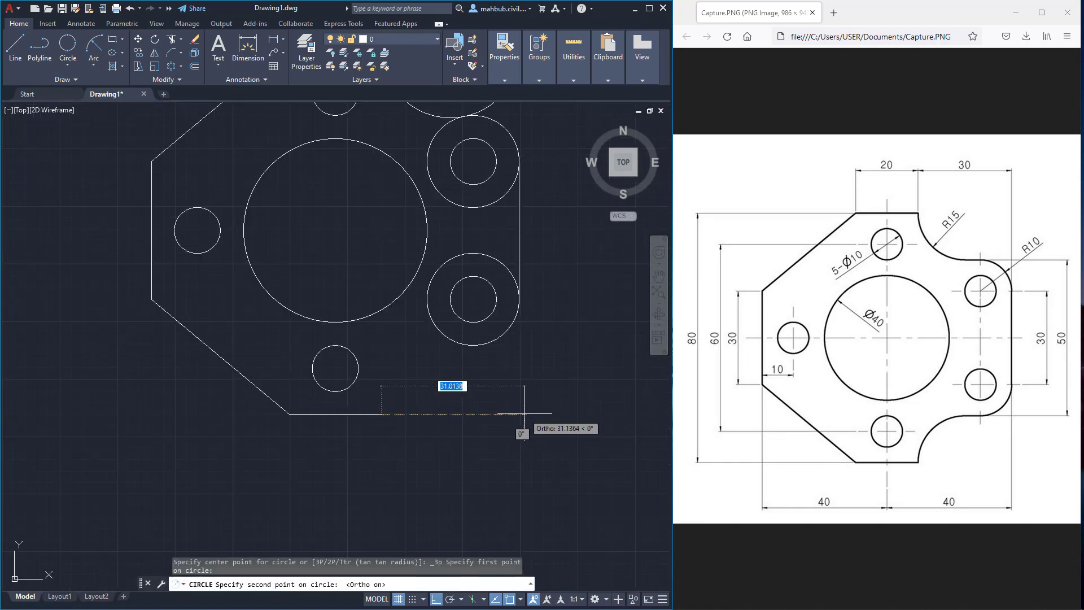
type("30")
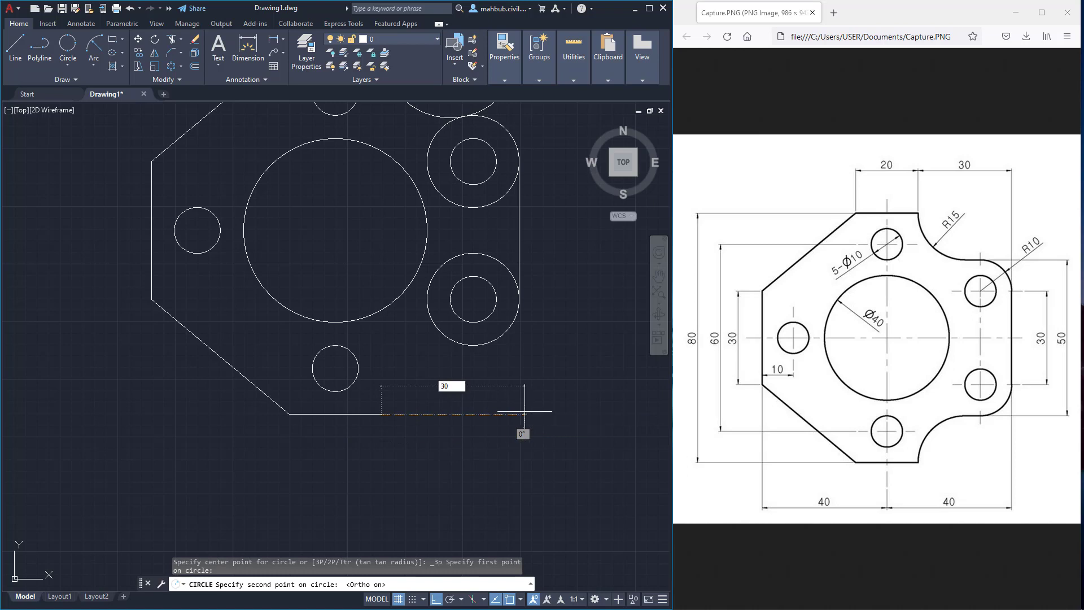
key("Return")
key("F8")
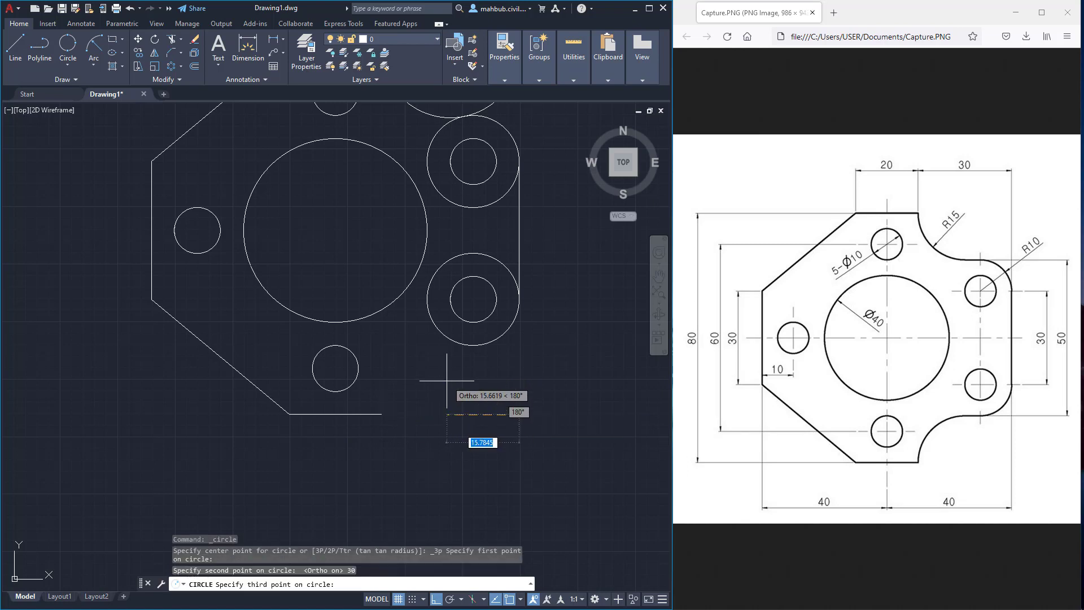
key("Return")
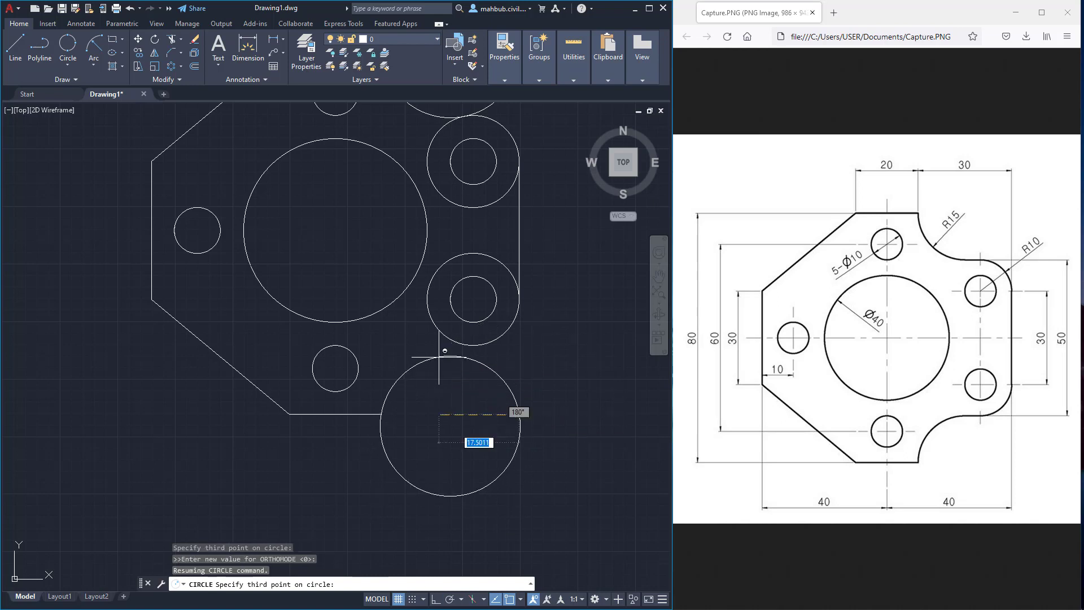
key("F8")
right_click(440, 356, "shift")
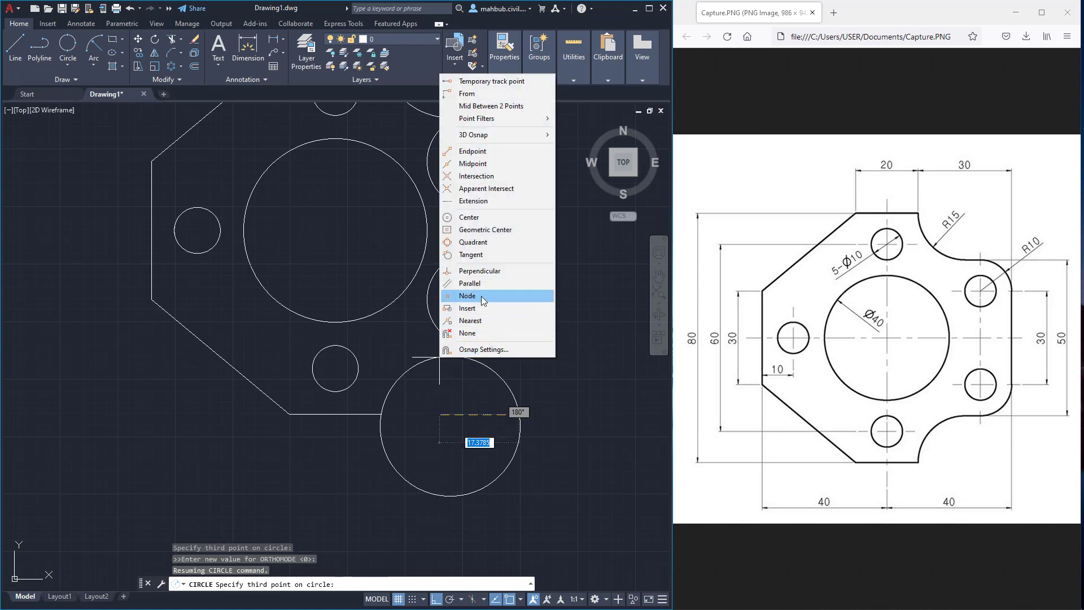
left_click(481, 255)
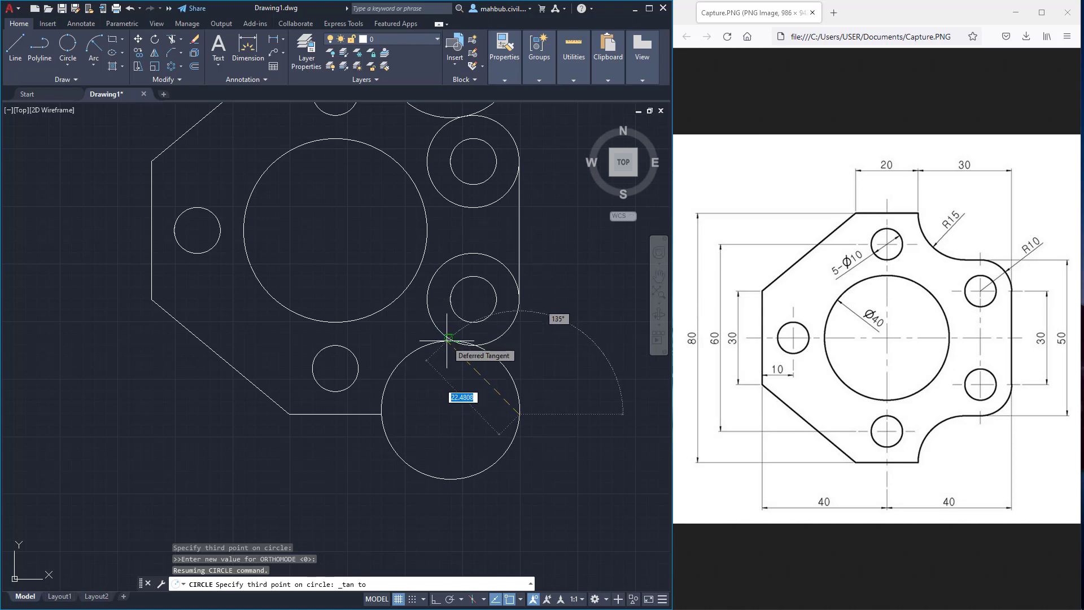
left_click(448, 340)
Trim away the outer portions of the two large tangent circles, leaving only the concave arcs between the horizontal edges and the right lobes.
scroll(487, 419, "down", 1)
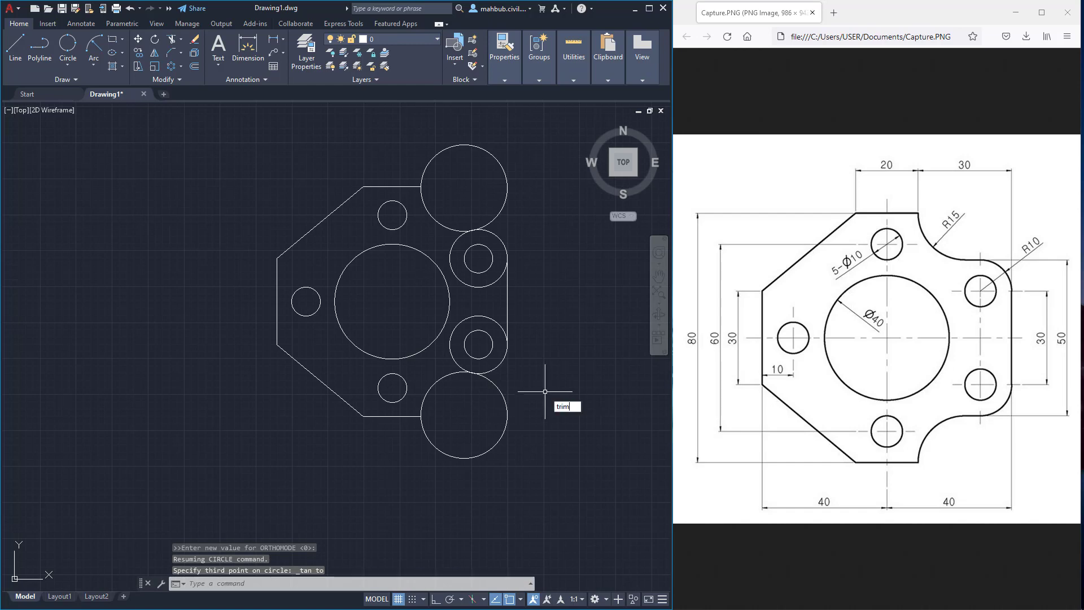
key("Return")
left_click(435, 434)
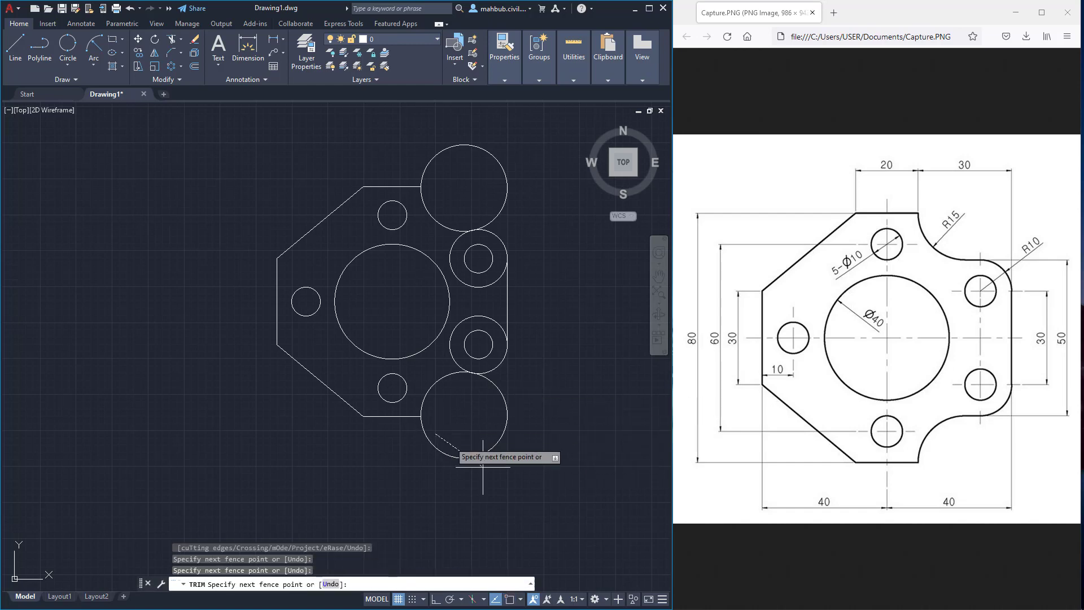
left_click(484, 467)
key("Return")
left_click(485, 181)
left_click(538, 163)
key("Return")
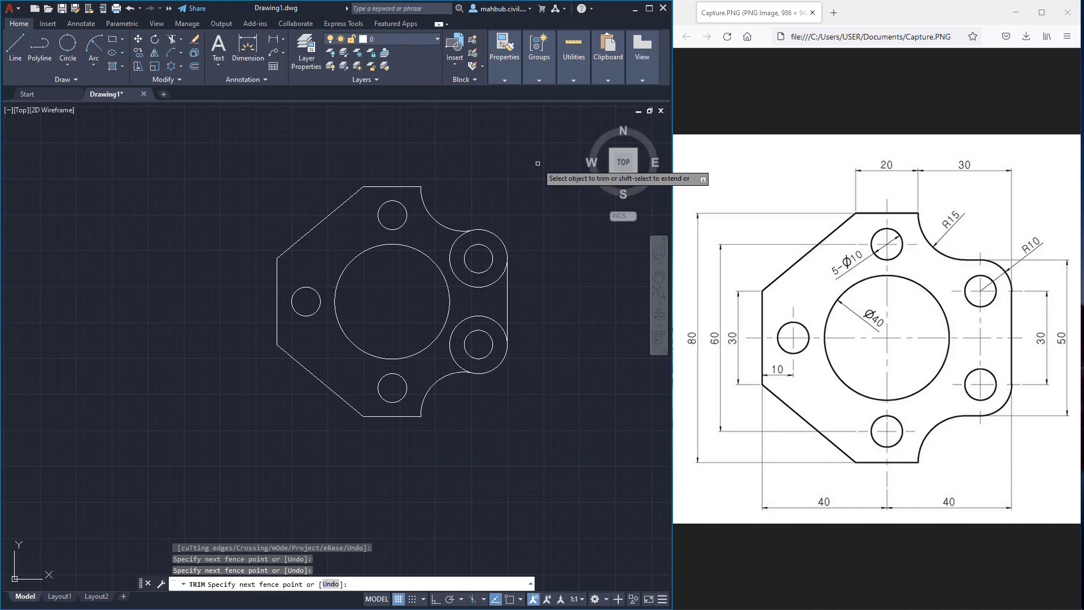
Trim the inner arcs of both radius 10 circles at the right lobes and end the trim command.
left_click(482, 280)
left_click(486, 321)
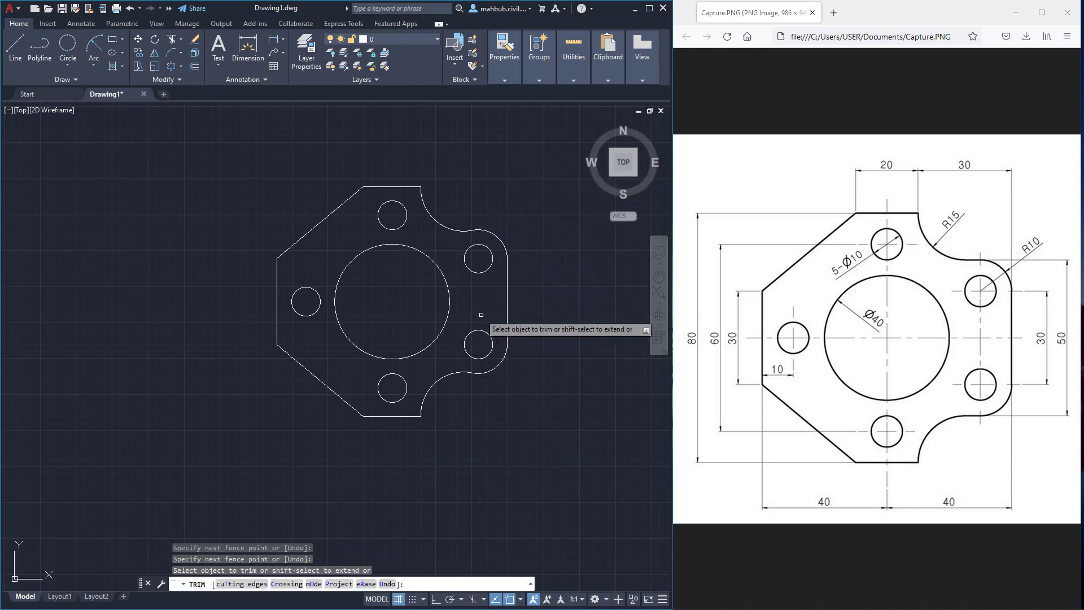
scroll(481, 315, "up", 2)
right_click(481, 314)
left_click(499, 319)
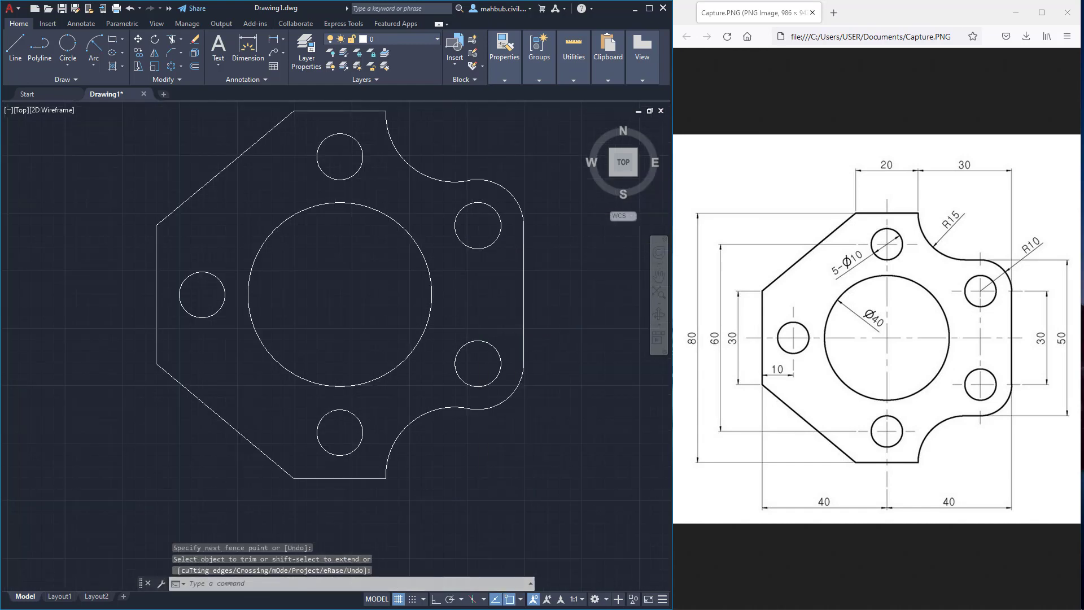
scroll(426, 279, "down", 2)
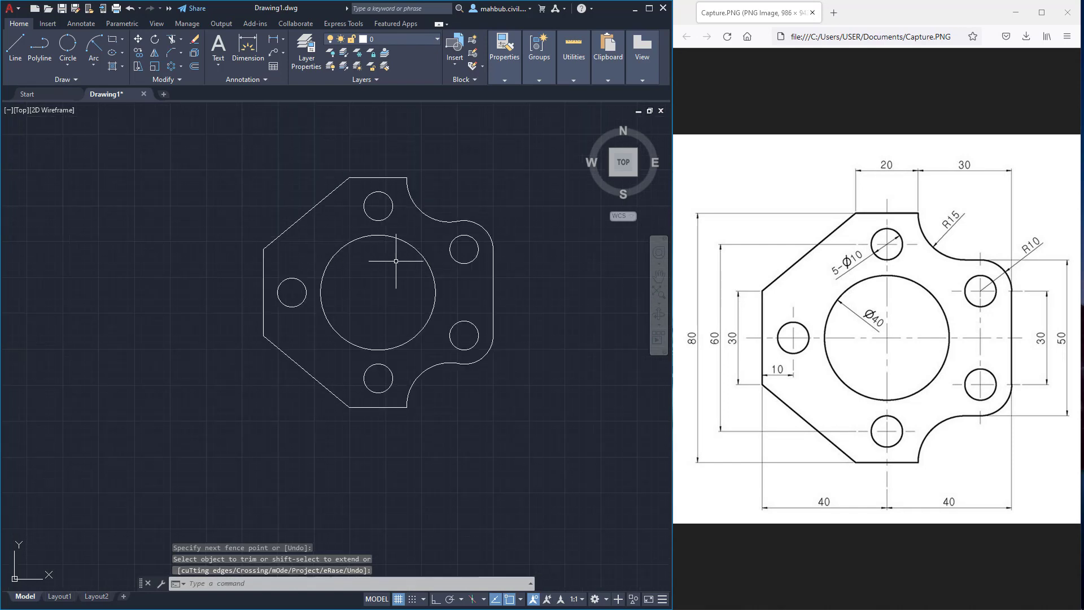
middle_click_drag(388, 283, 377, 283)
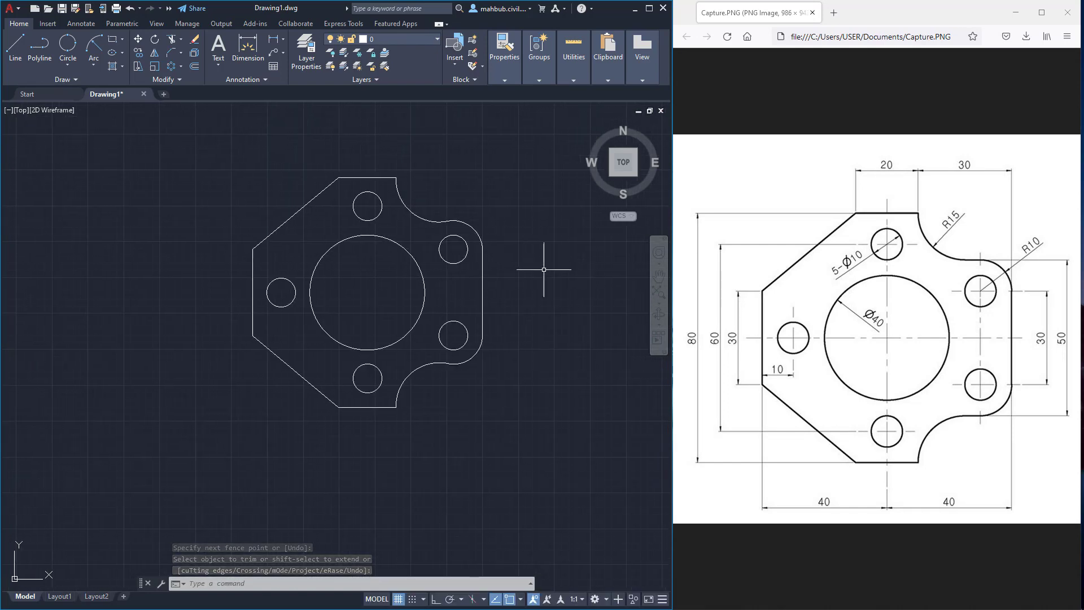